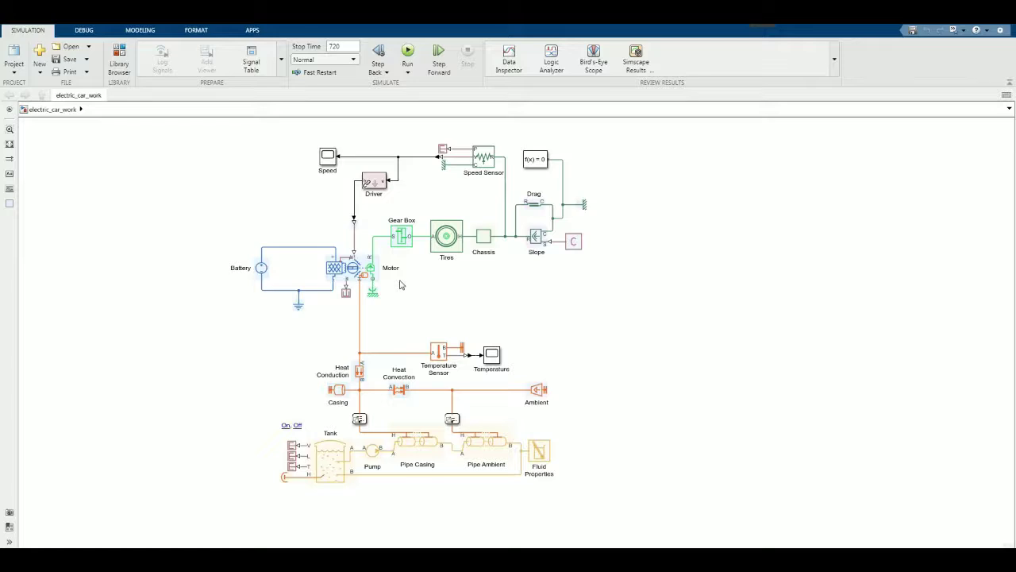
Step: Zoom in on the Motor block and centre it in the view
mouse_move(401, 280)
left_mouse_down()
mouse_move(444, 291)
mouse_move(417, 278)
left_mouse_up()
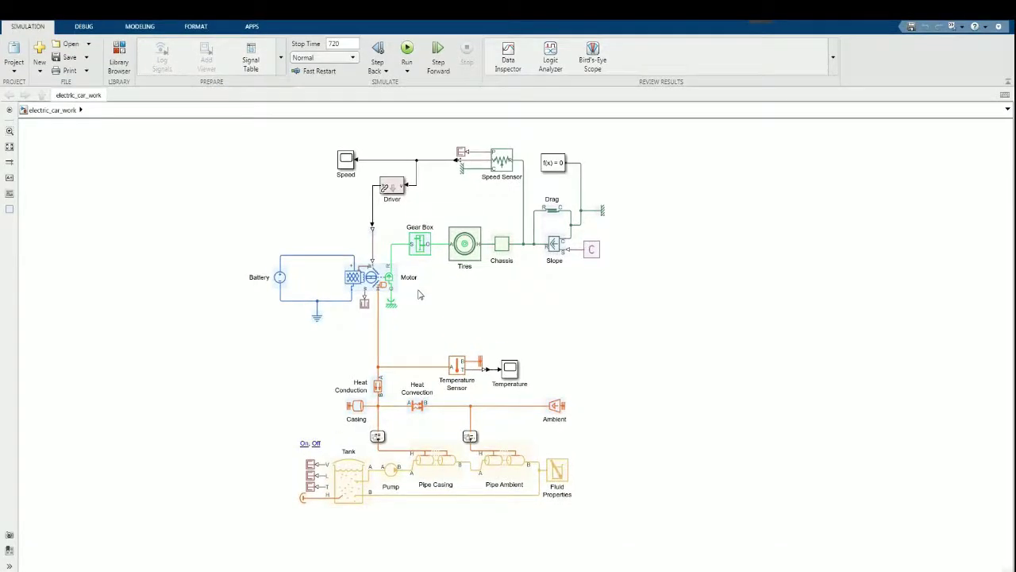
scroll(420, 294, "up", 2)
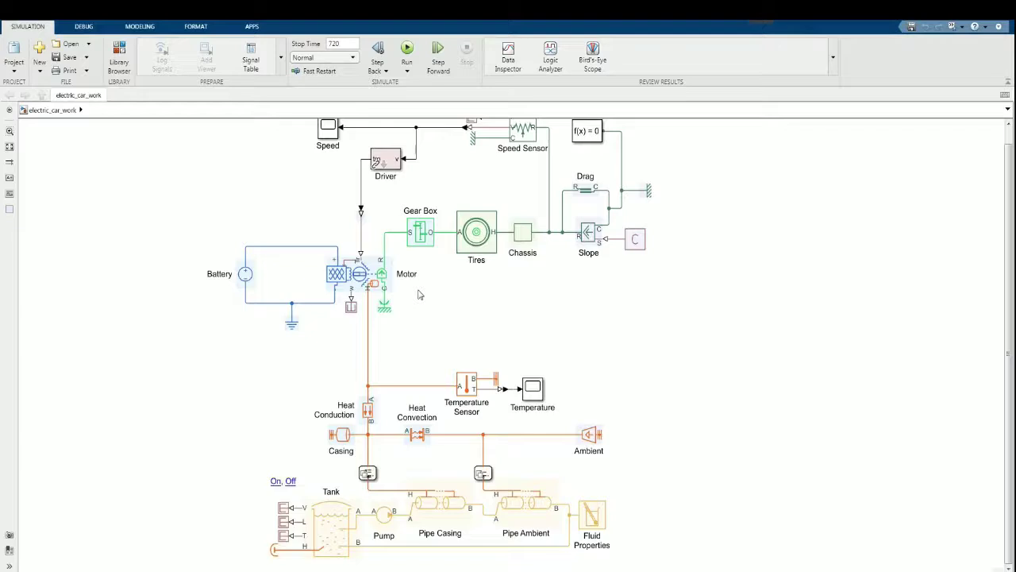
left_click_drag(433, 292, 479, 329)
scroll(471, 314, "up", 2)
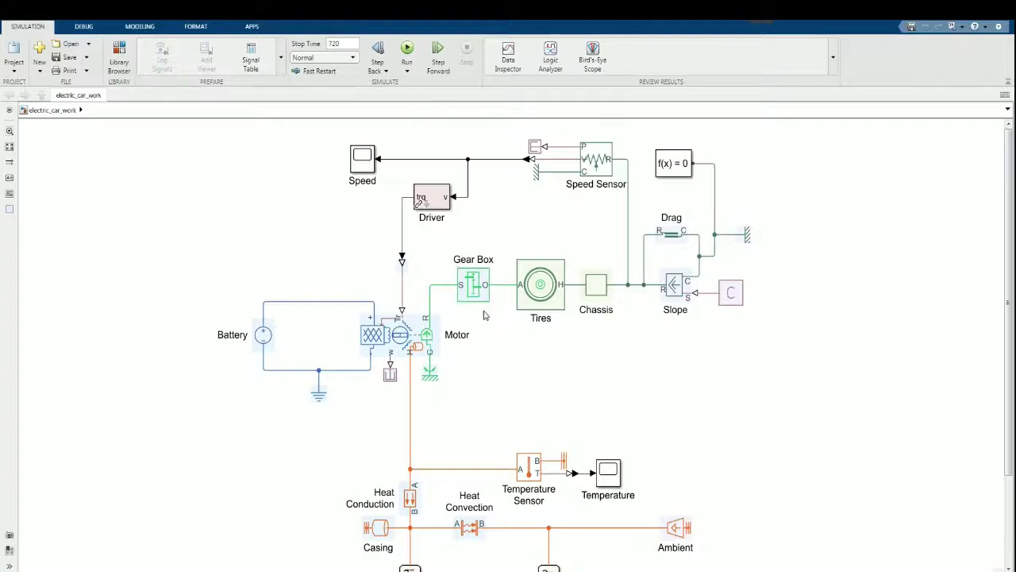
scroll(485, 315, "up", 2)
left_click_drag(486, 370, 516, 461)
scroll(491, 425, "up", 1)
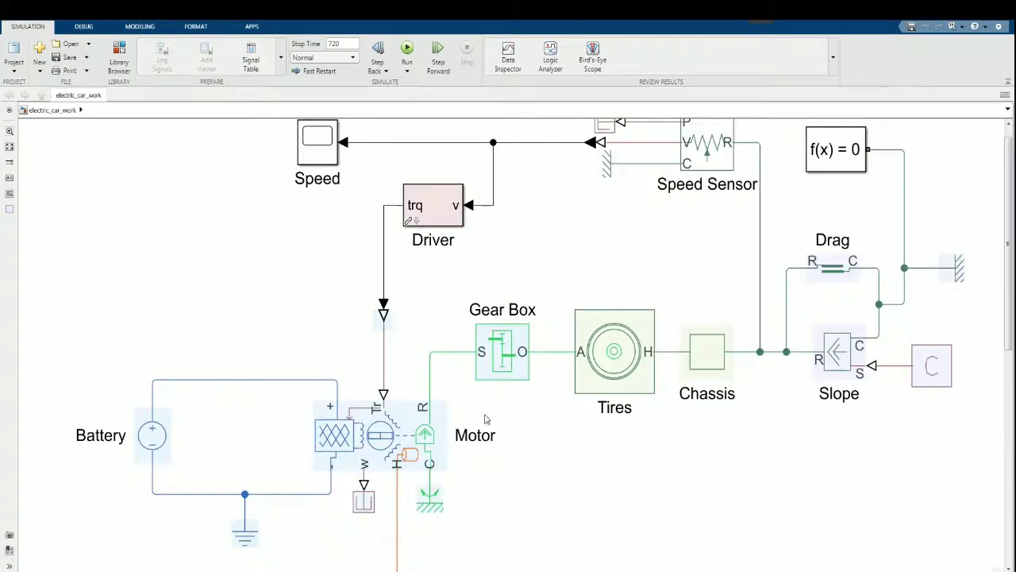
left_click_drag(493, 415, 507, 341)
scroll(506, 341, "up", 1)
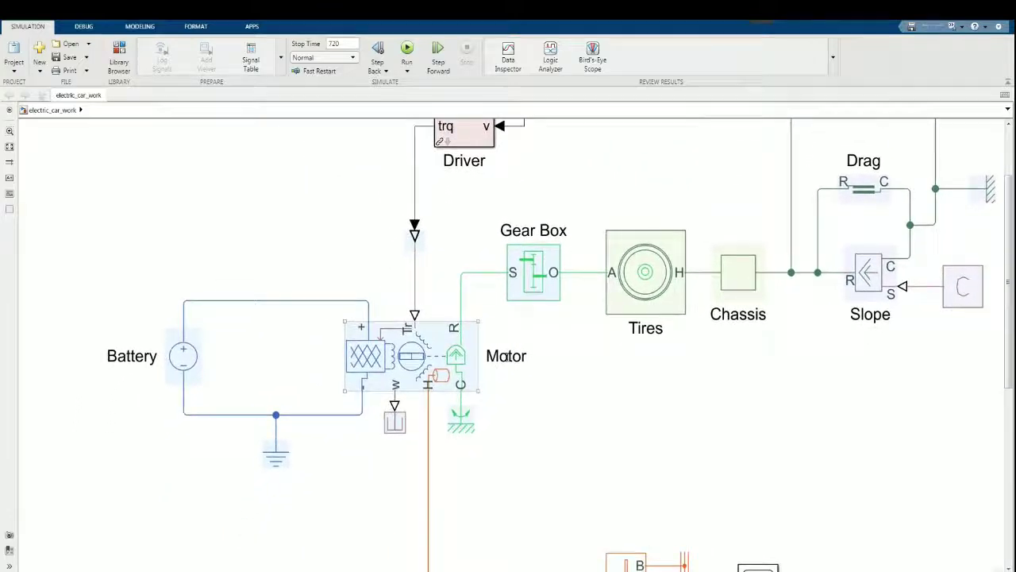
scroll(510, 347, "up", 2)
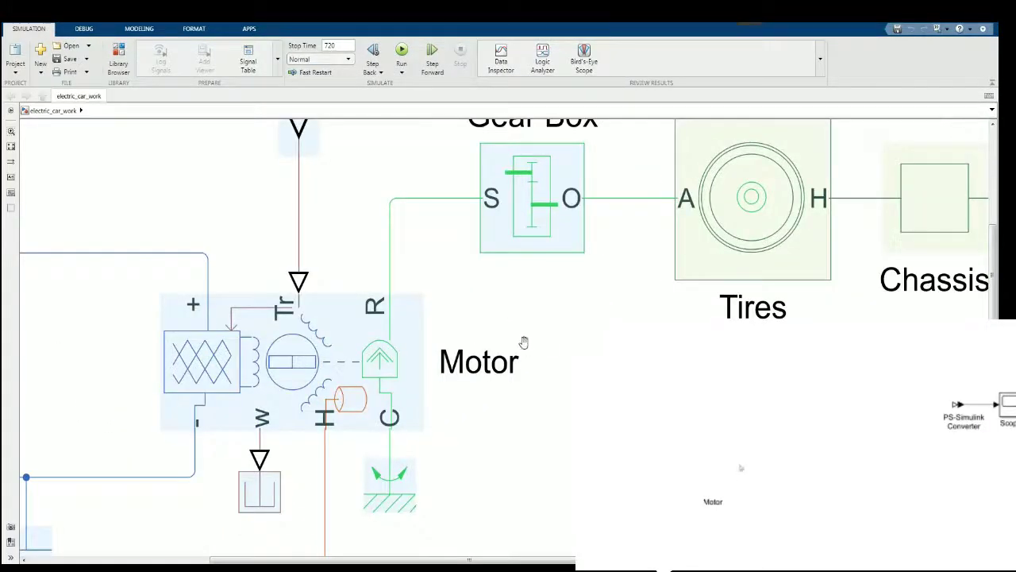
left_click_drag(524, 341, 549, 337)
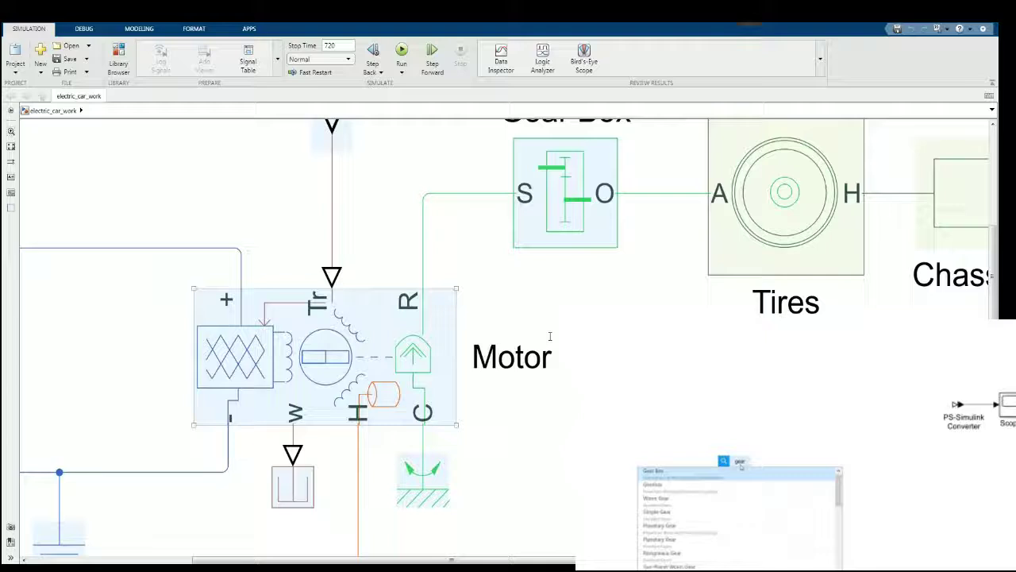
scroll(549, 337, "down", 1)
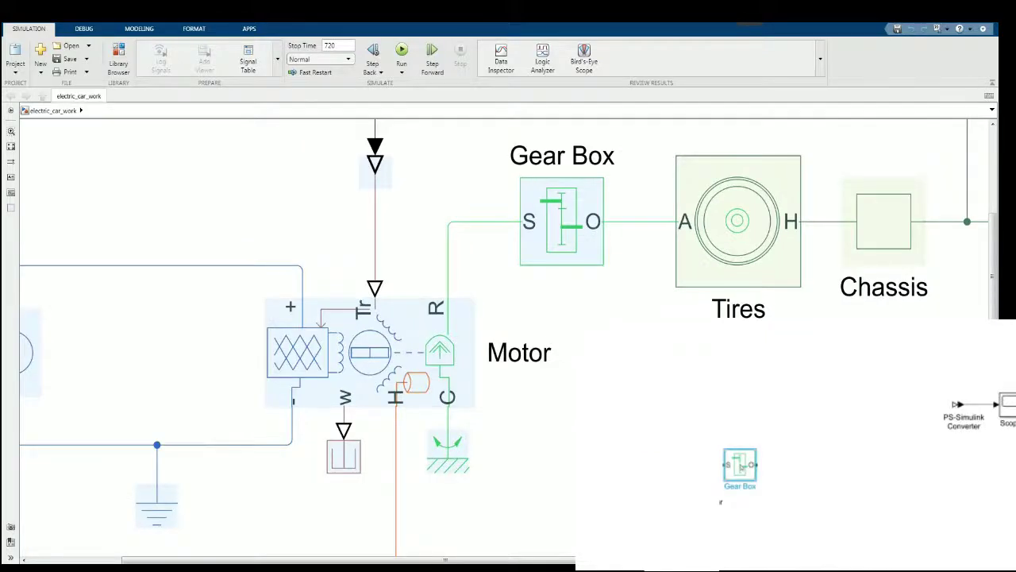
Step: Pan along the Gear Box and Tires to the Chassis and Drag blocks, leaving Chassis deselected
left_click_drag(603, 340, 538, 390)
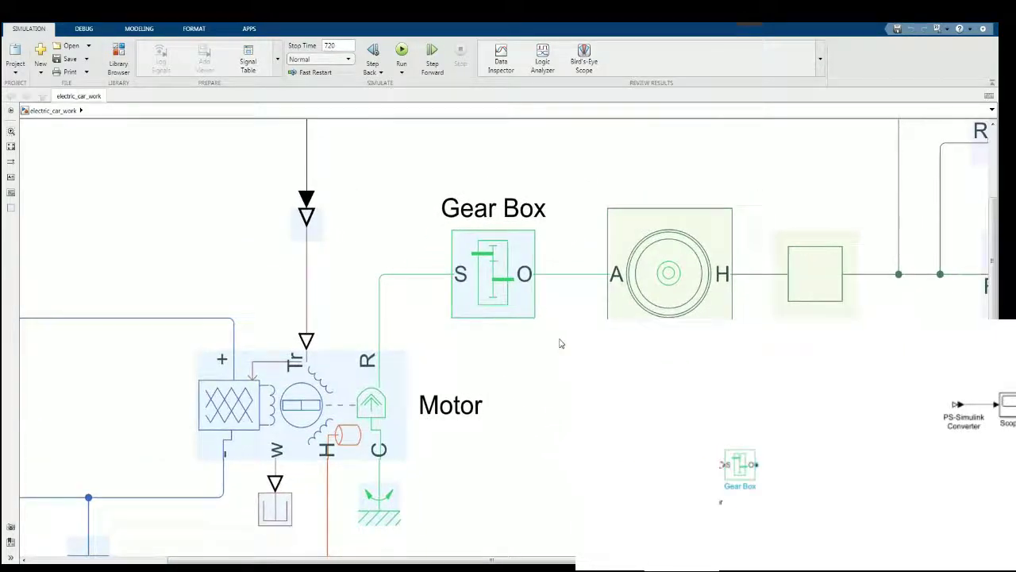
left_click_drag(559, 343, 550, 350)
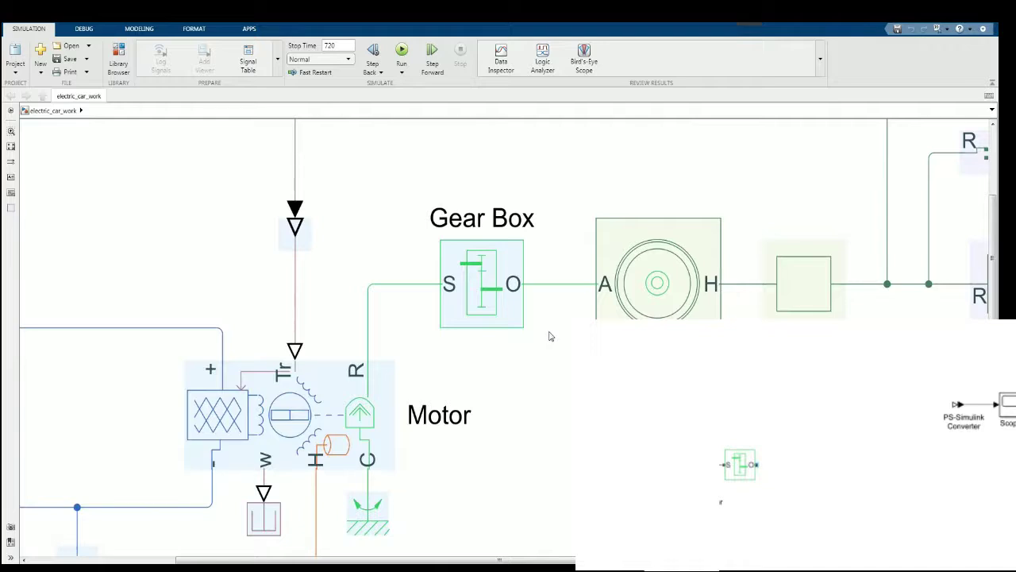
left_click_drag(549, 330, 312, 339)
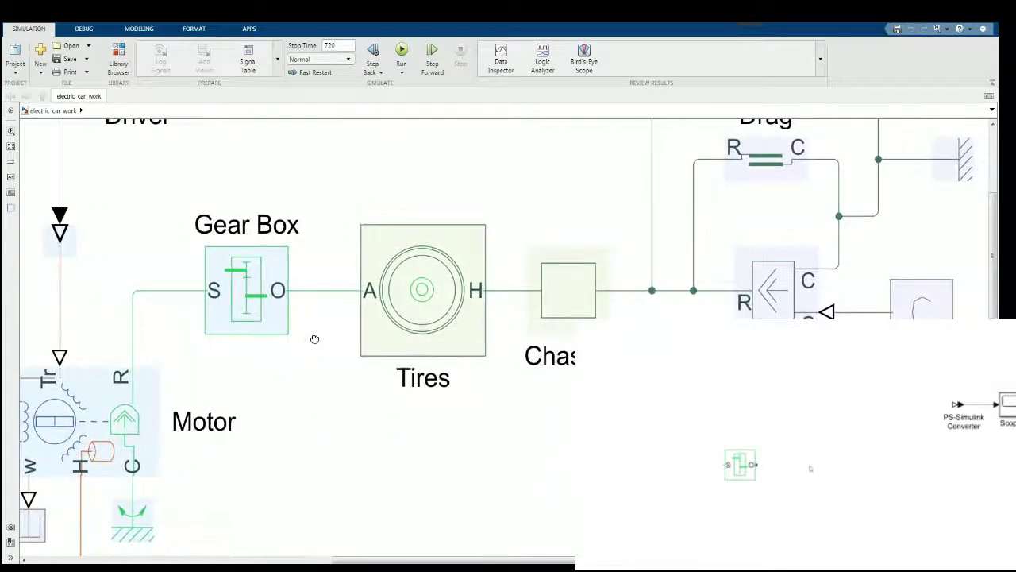
left_click_drag(522, 354, 437, 358)
left_click(552, 362)
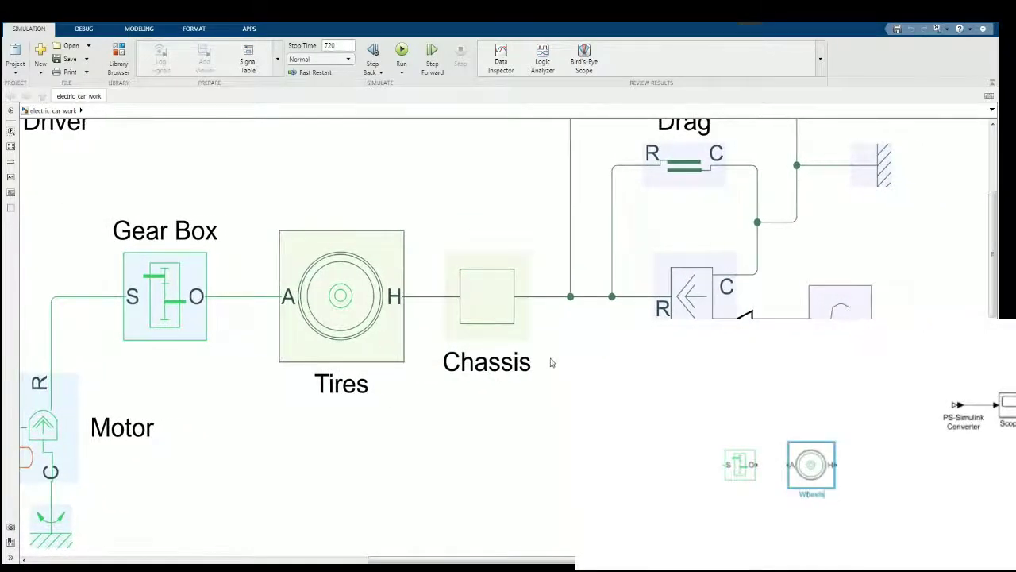
left_click_drag(555, 363, 501, 366)
left_click(502, 288)
double_click(502, 287)
scroll(477, 371, "down", 5)
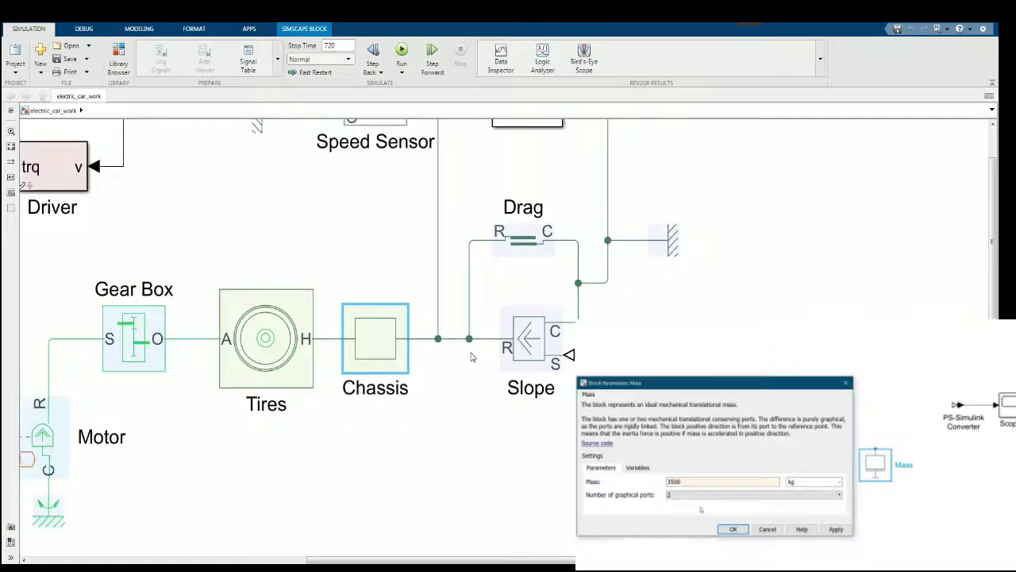
scroll(449, 286, "up", 4)
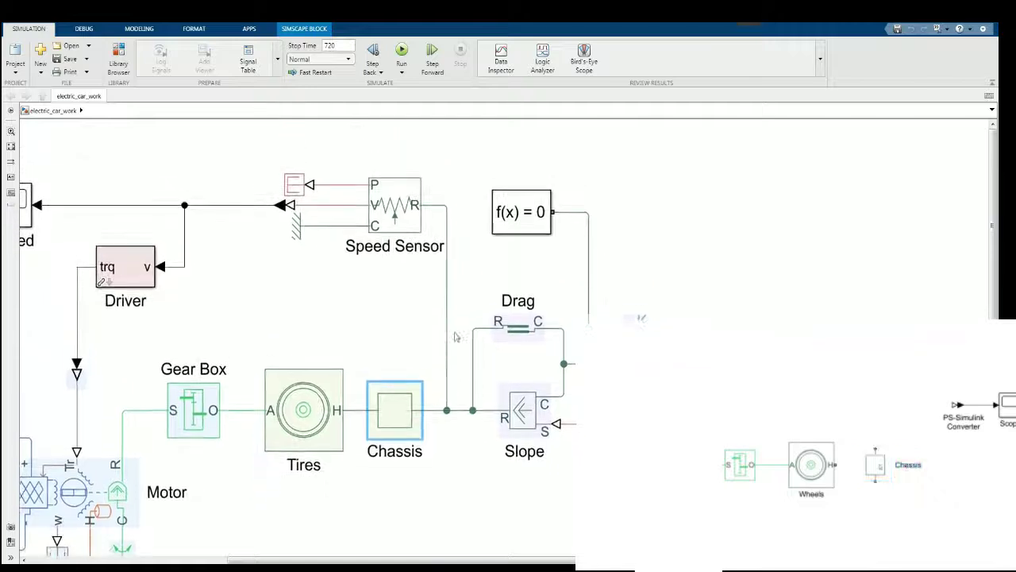
left_click_drag(450, 286, 351, 275)
scroll(351, 275, "up", 1)
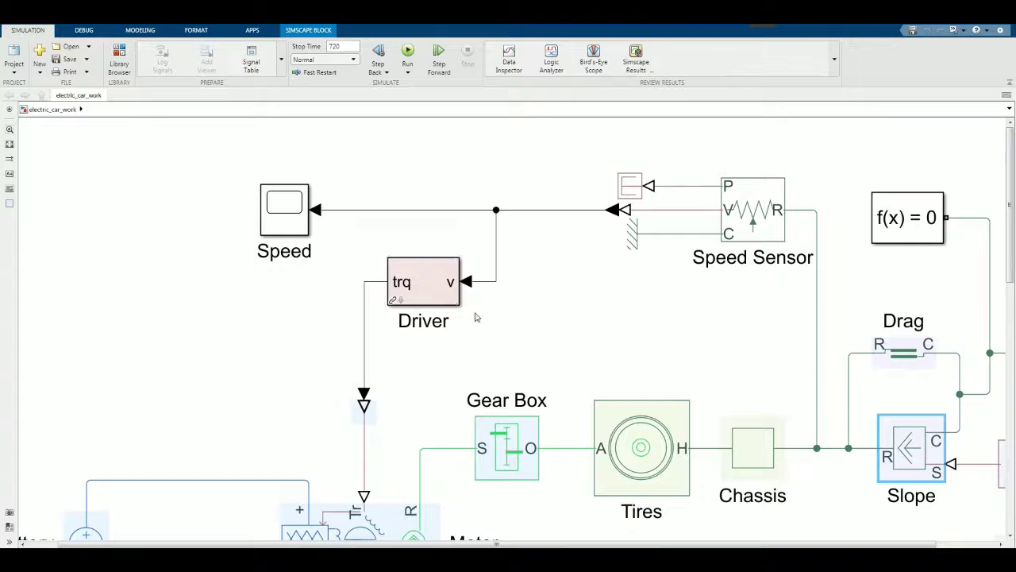
left_click(431, 281)
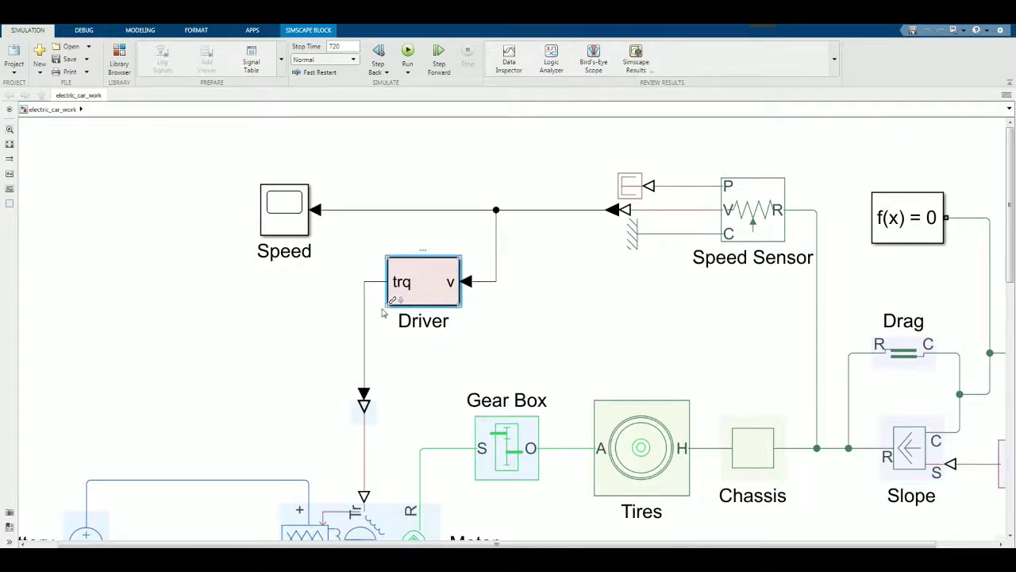
scroll(434, 353, "down", 2)
left_click_drag(458, 355, 487, 307)
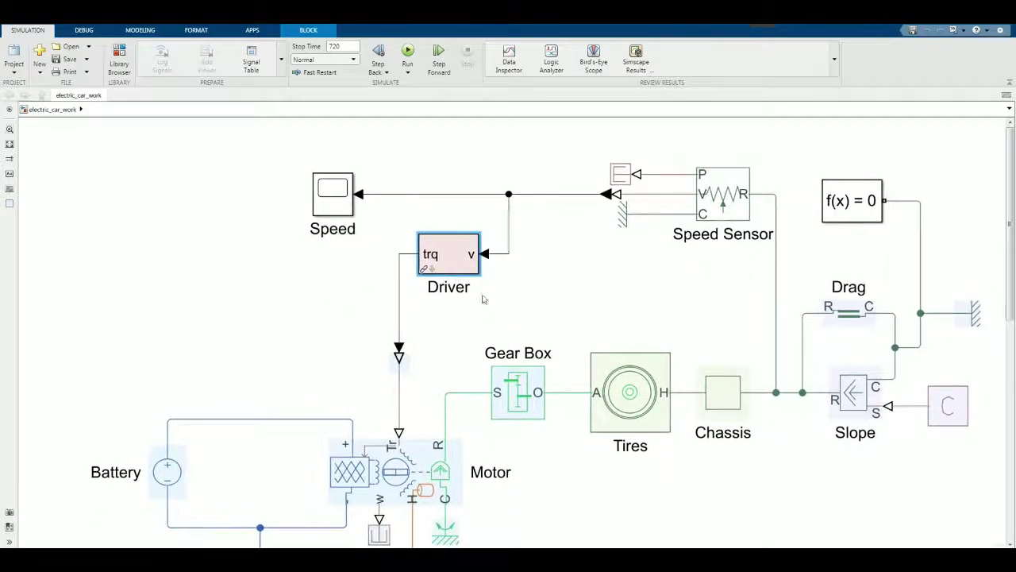
double_click(446, 253)
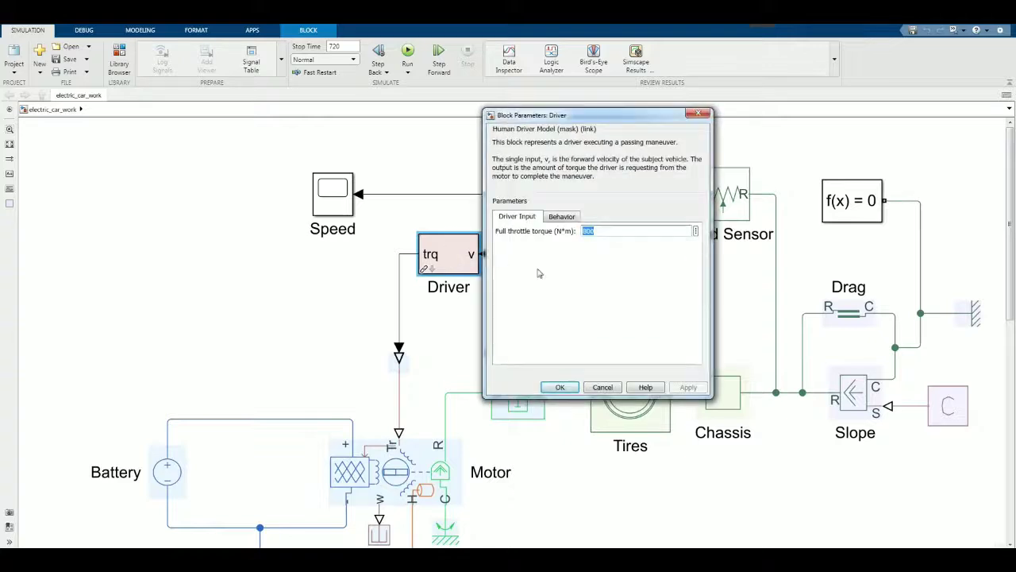
left_click(601, 386)
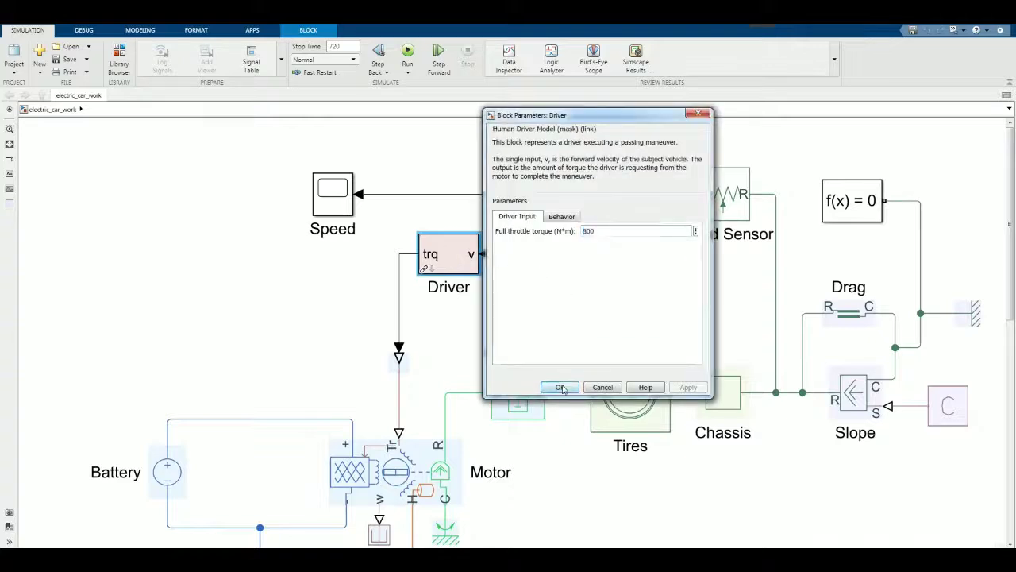
left_click(440, 270)
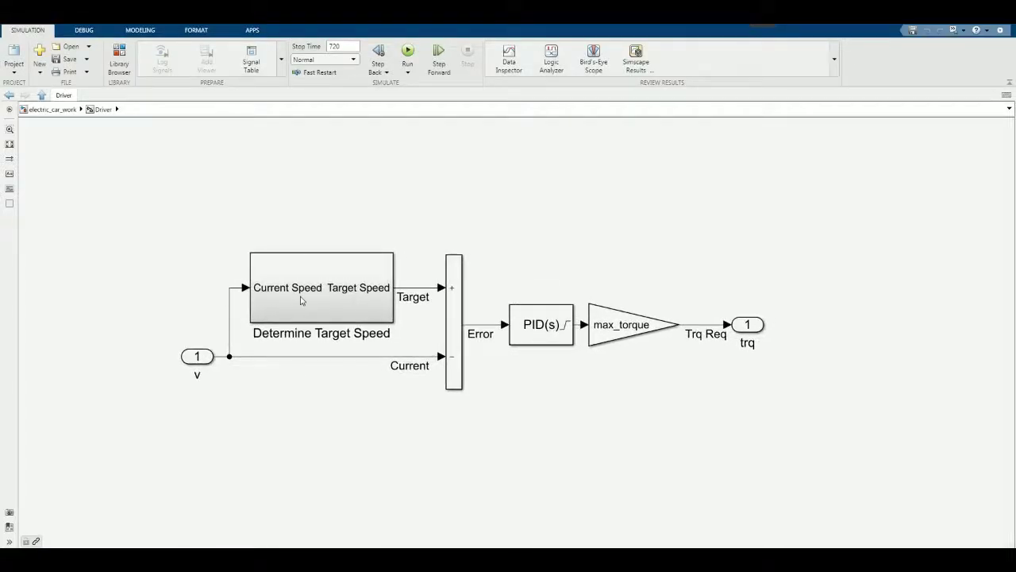
left_click(55, 109)
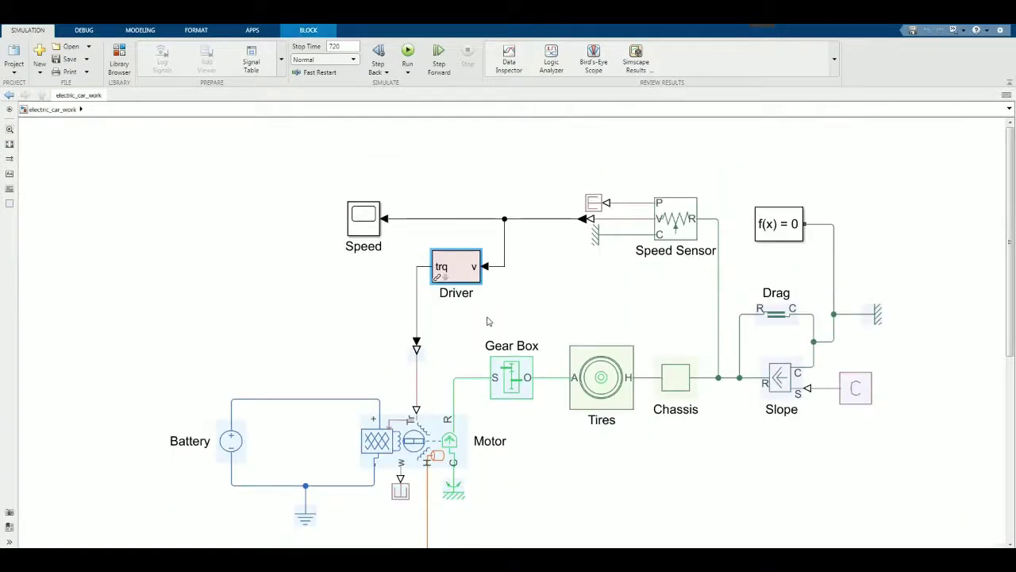
double_click(449, 271)
double_click(351, 298)
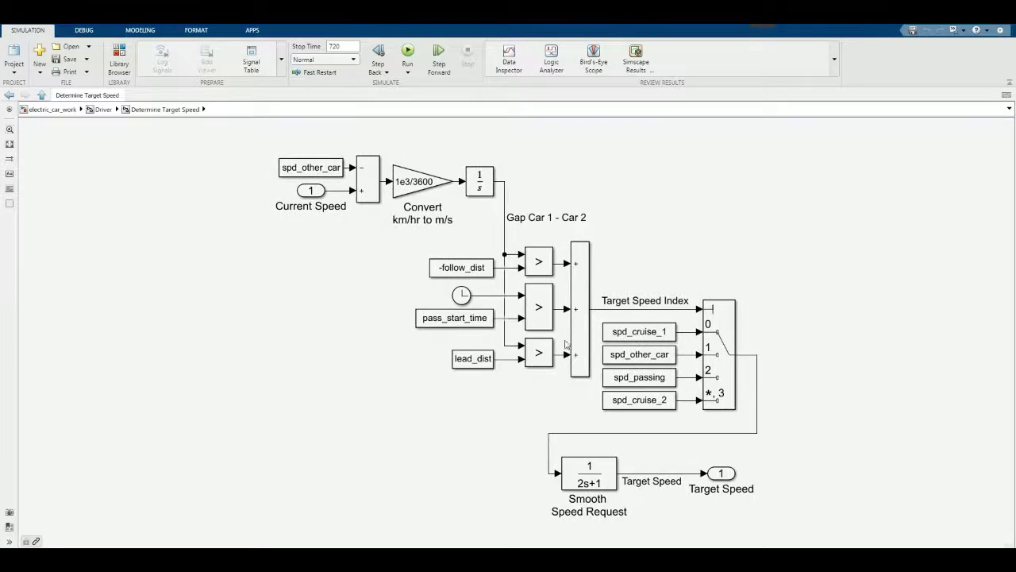
left_click(52, 110)
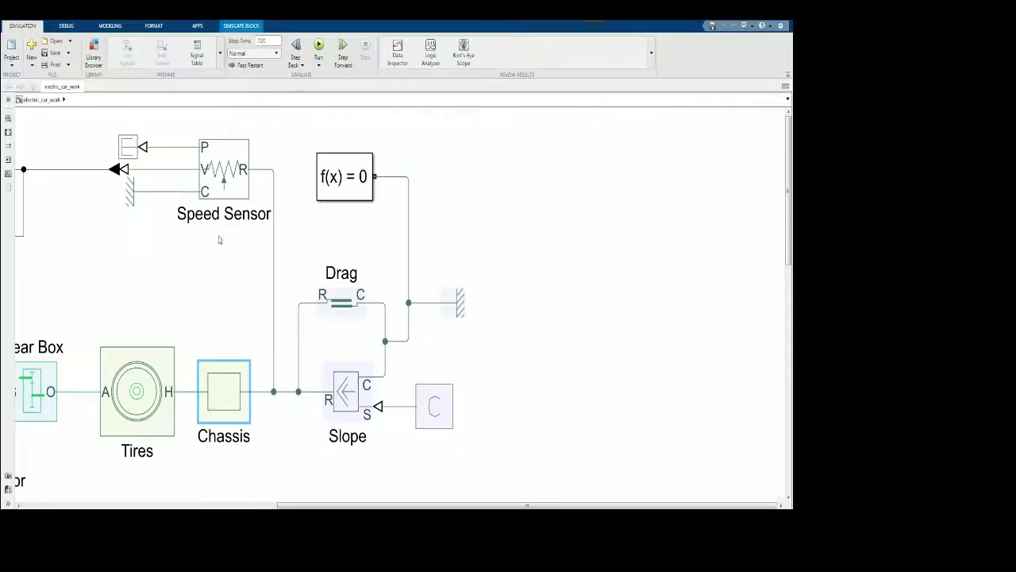
scroll(208, 238, "down", 3)
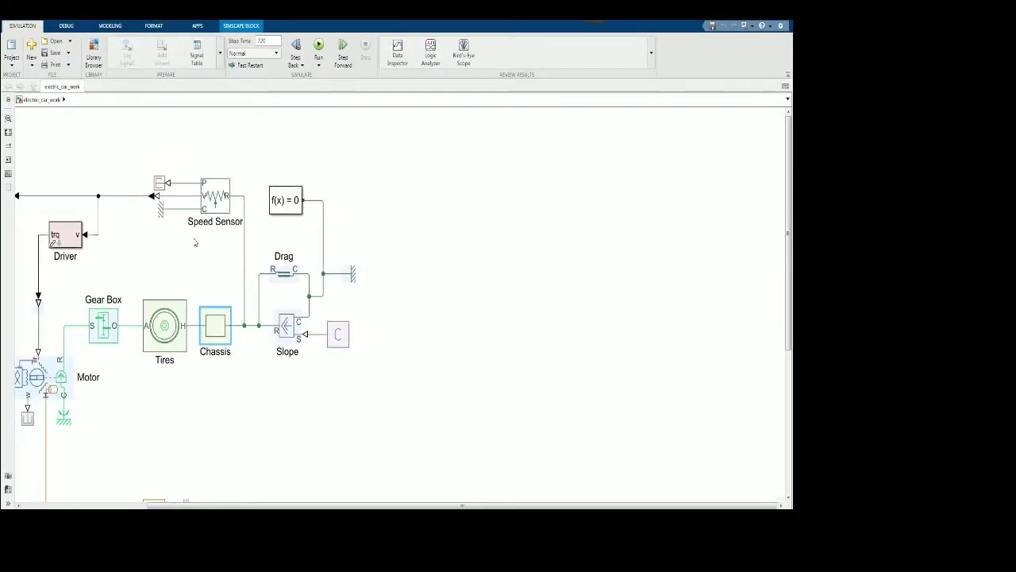
scroll(194, 243, "down", 2)
scroll(302, 241, "up", 1)
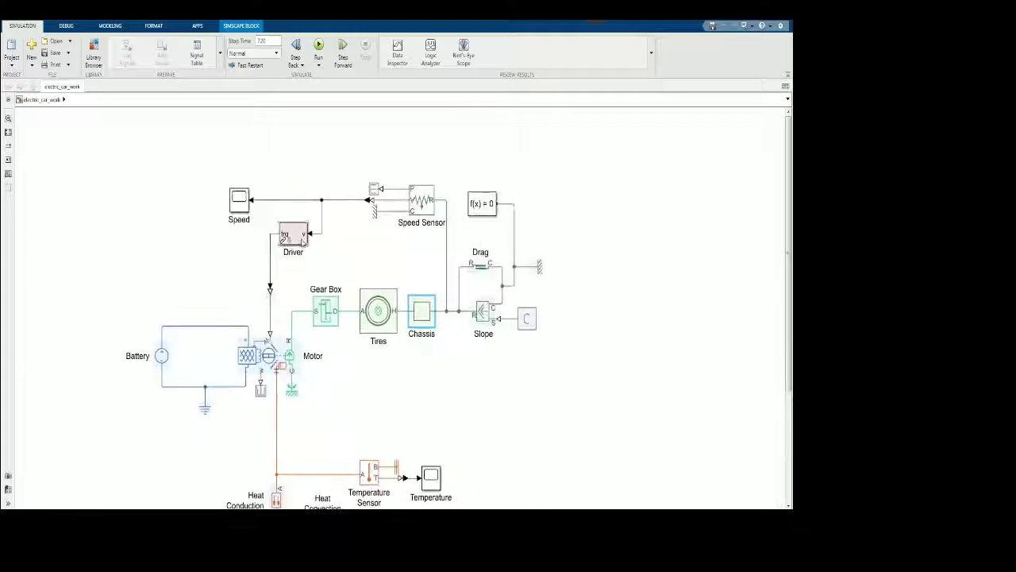
scroll(318, 254, "up", 4)
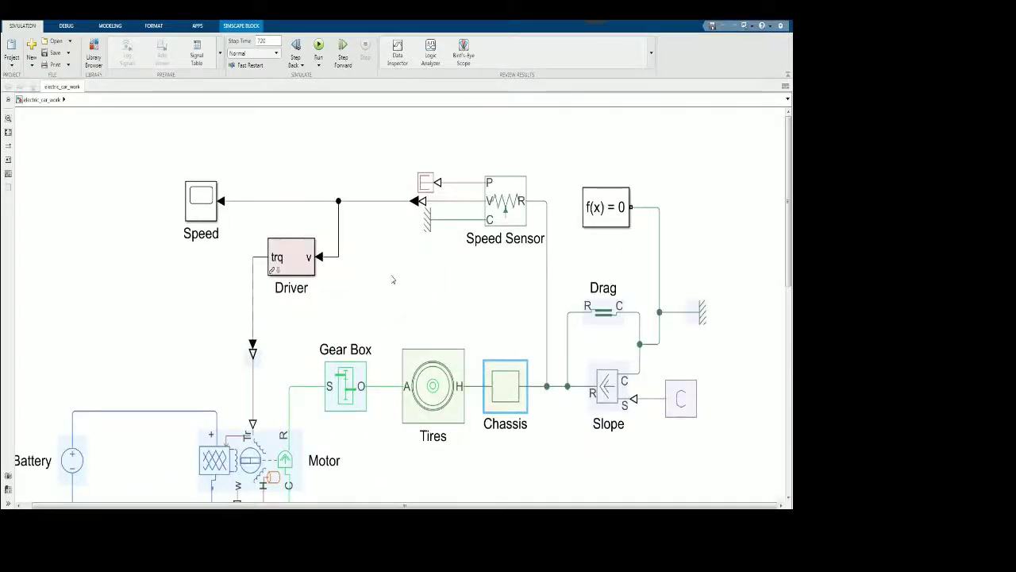
scroll(392, 302, "up", 2)
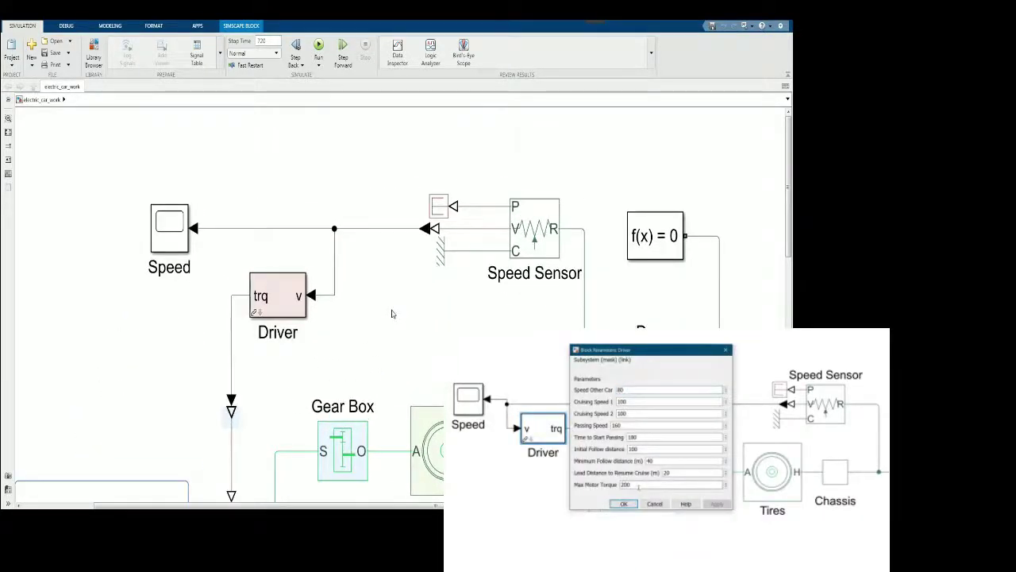
scroll(393, 314, "down", 2)
left_click_drag(401, 295, 427, 220)
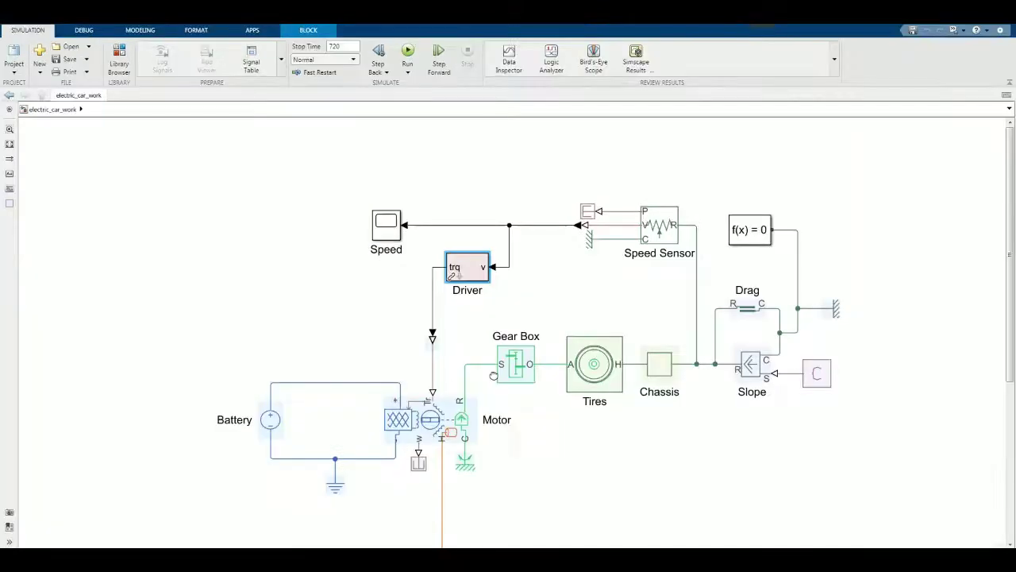
left_click_drag(493, 375, 509, 339)
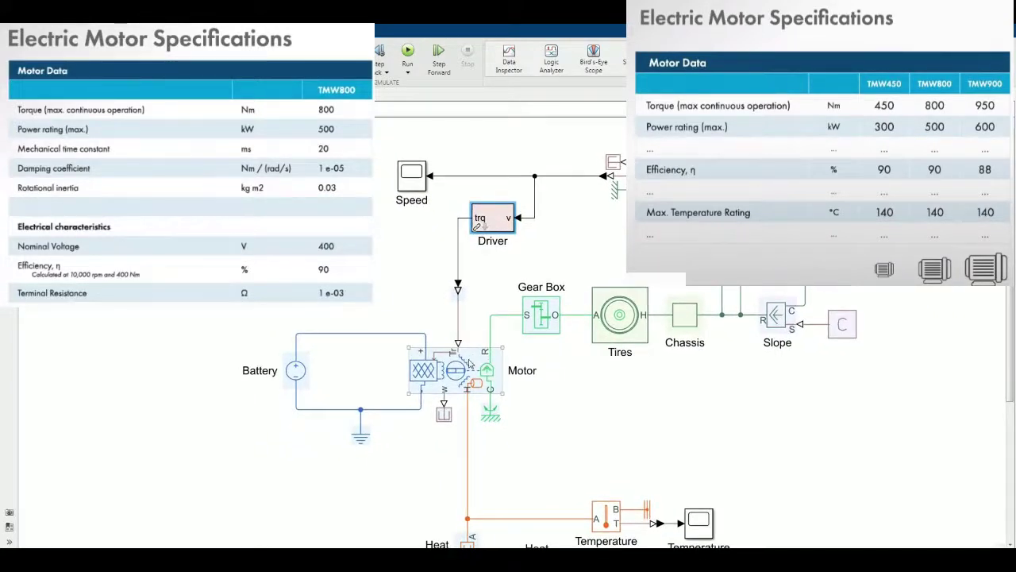
scroll(468, 364, "up", 1)
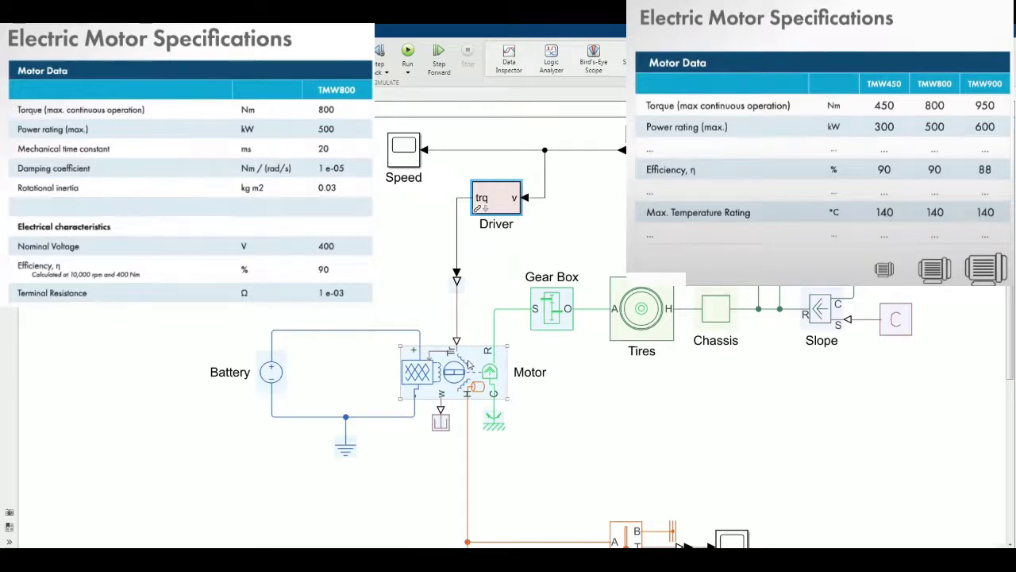
scroll(468, 364, "up", 2)
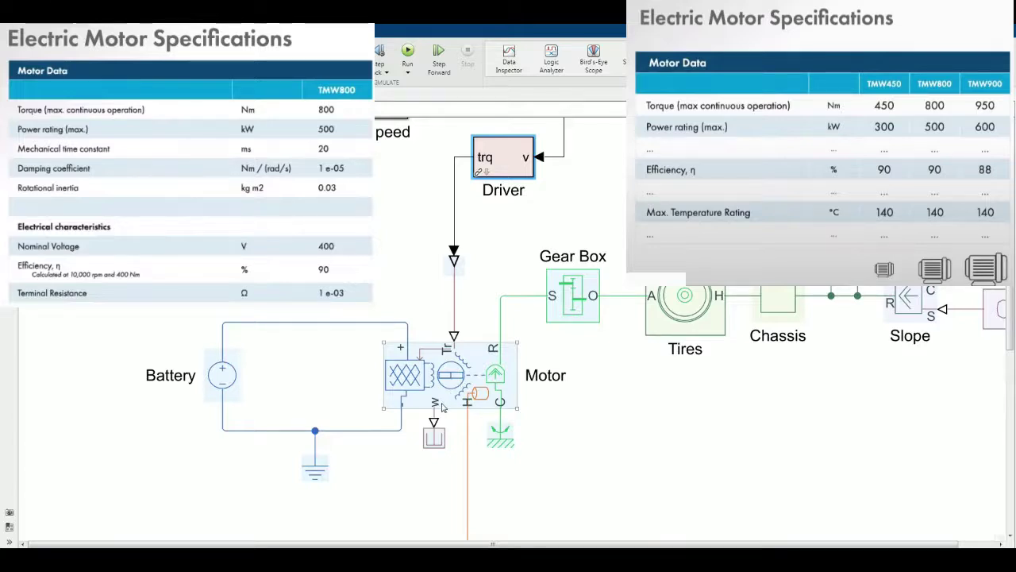
left_click_drag(443, 408, 447, 333)
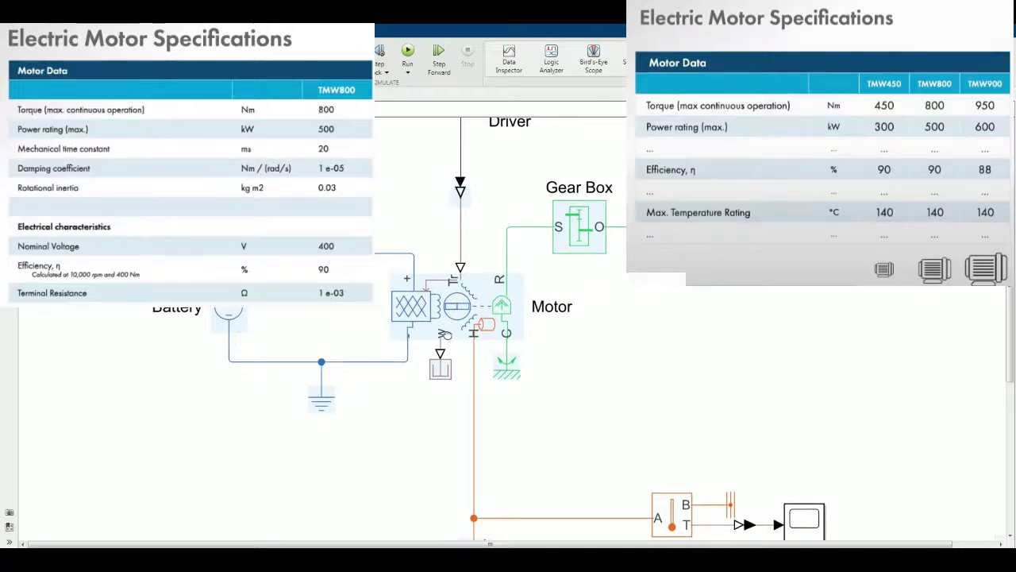
scroll(449, 339, "down", 1)
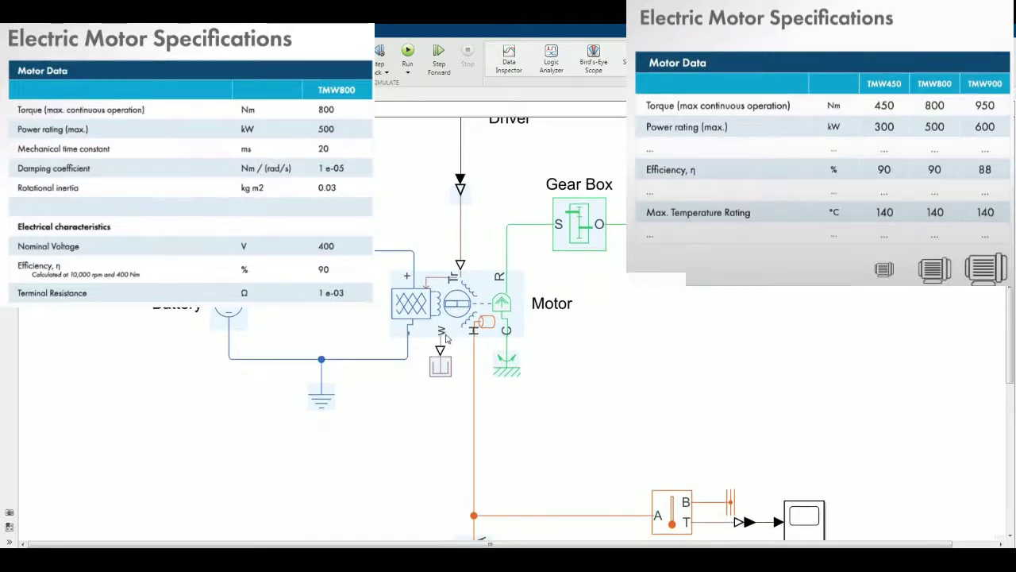
left_click(447, 336)
left_click(468, 355)
scroll(473, 358, "down", 2)
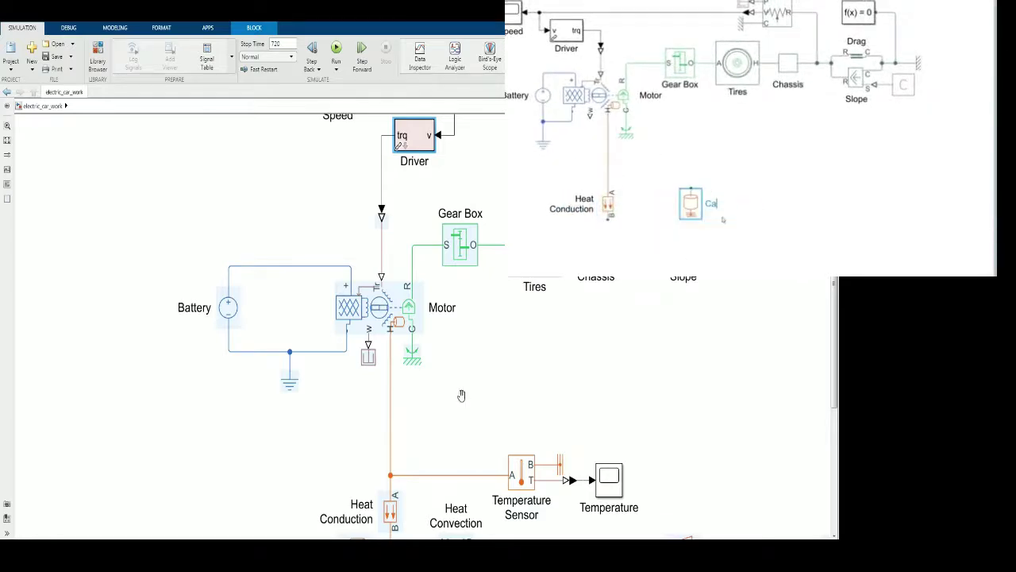
Step: Pan the view down to the heat blocks beneath the motor
left_click_drag(461, 395, 430, 363)
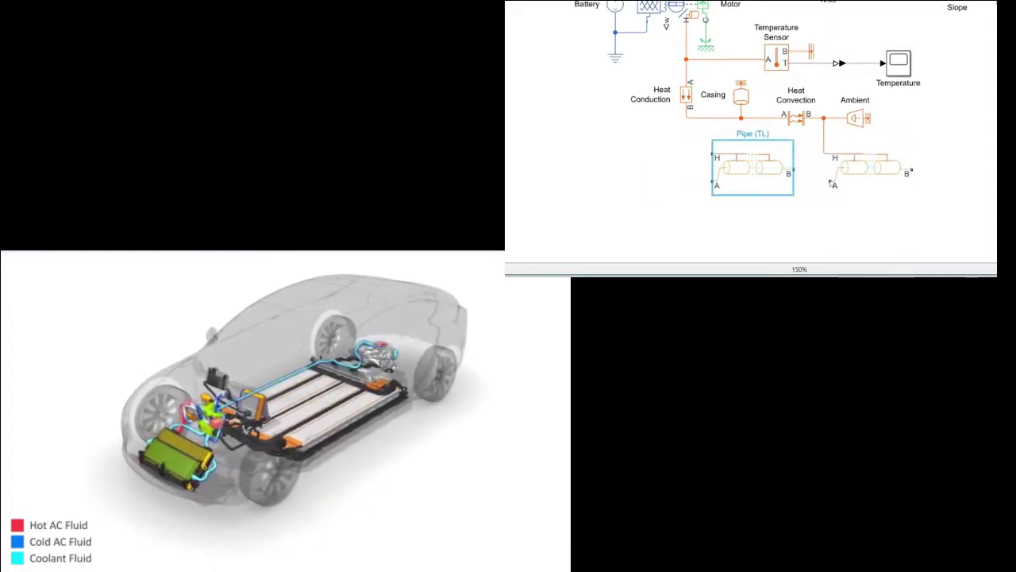
Step: Connect the first pipe to Heat Conduction, join the two pipes, and add a Tank block
left_click_drag(831, 185, 788, 173)
left_click_drag(712, 154, 686, 64)
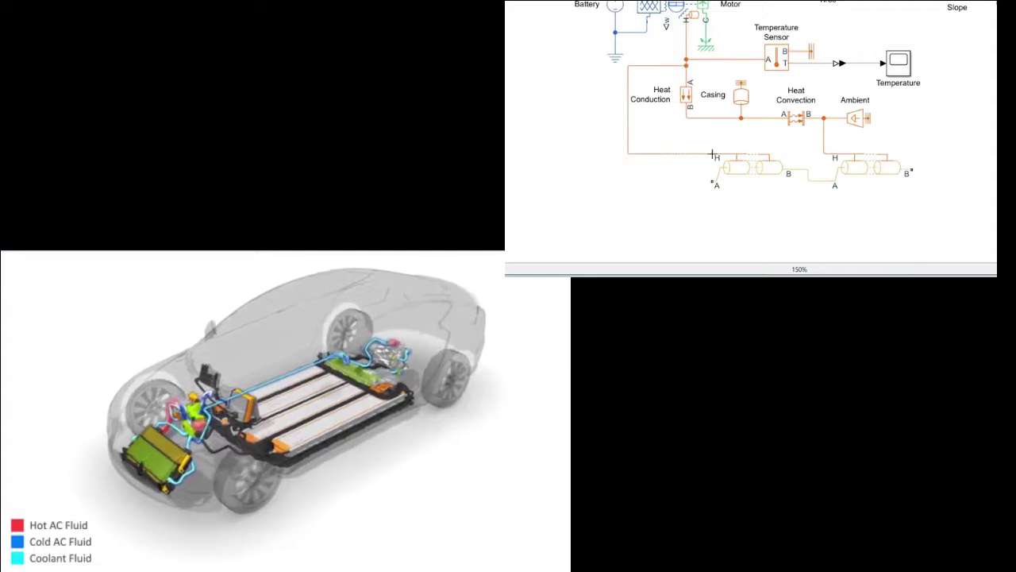
double_click(627, 194)
type("tank")
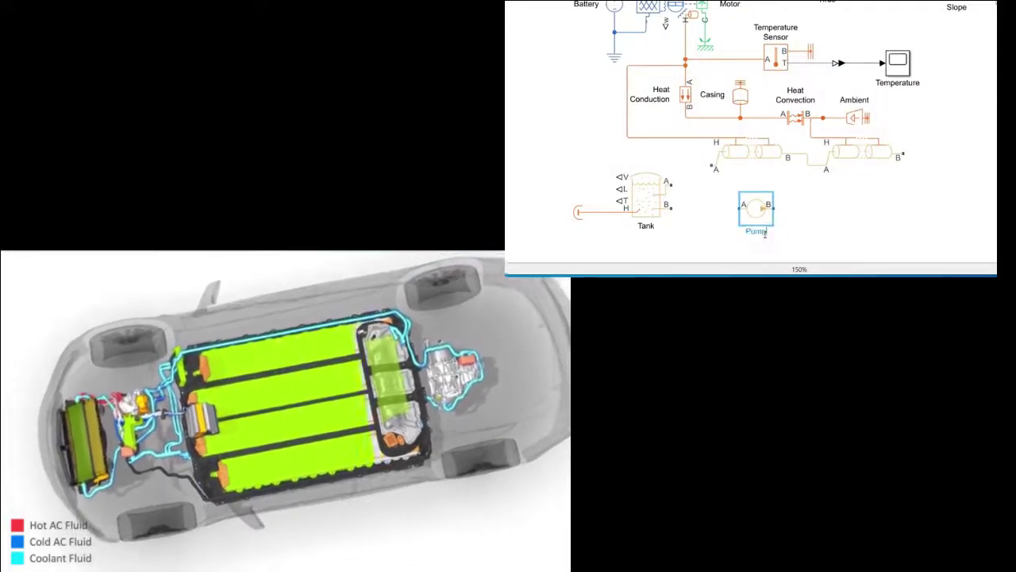
Step: Insert a Thermal Liquid Properties (TL) block named 'Fluid Properties'
double_click(889, 202)
type("thermal liquid")
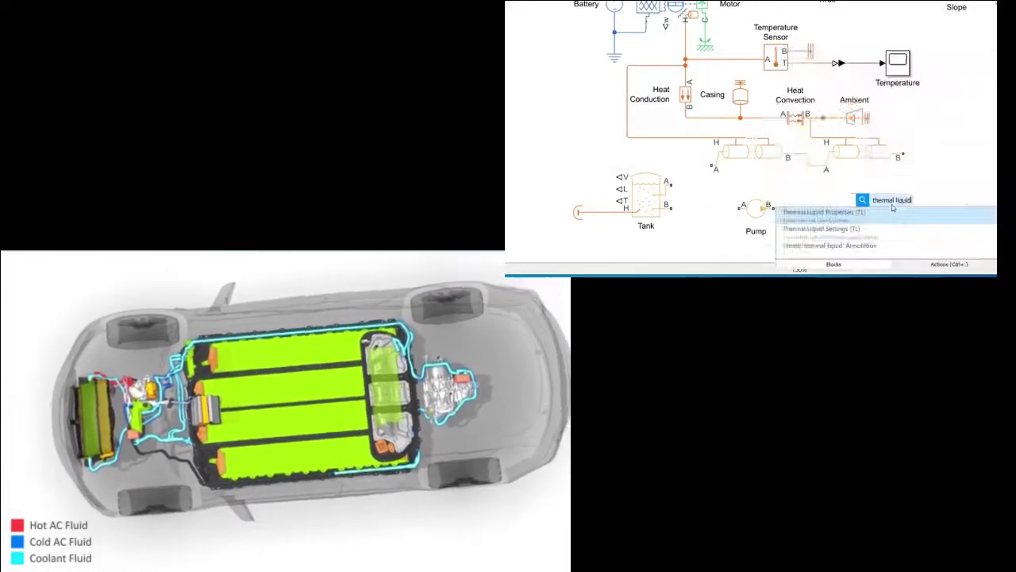
key("Return")
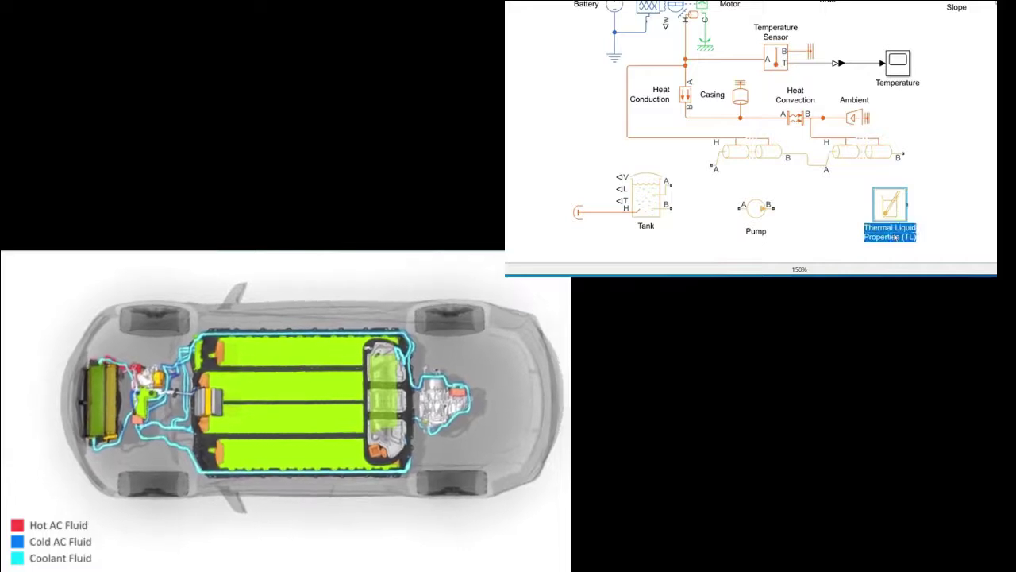
type("Fluid Properties")
Step: Place Fluid Properties at the far right and line up the Tank and Pump
left_click_drag(889, 205, 978, 184)
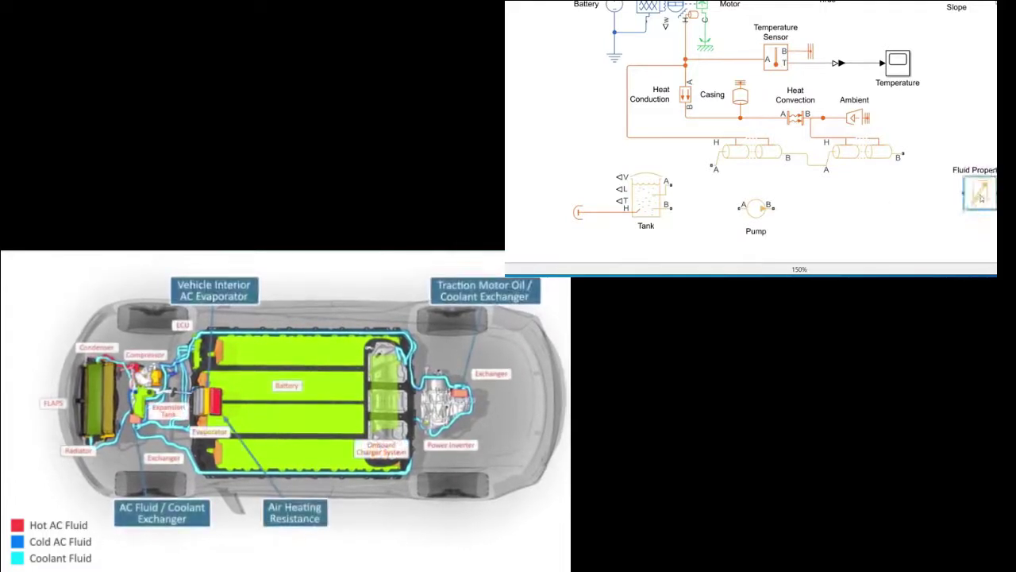
left_click_drag(646, 199, 590, 199)
left_click_drag(736, 210, 613, 205)
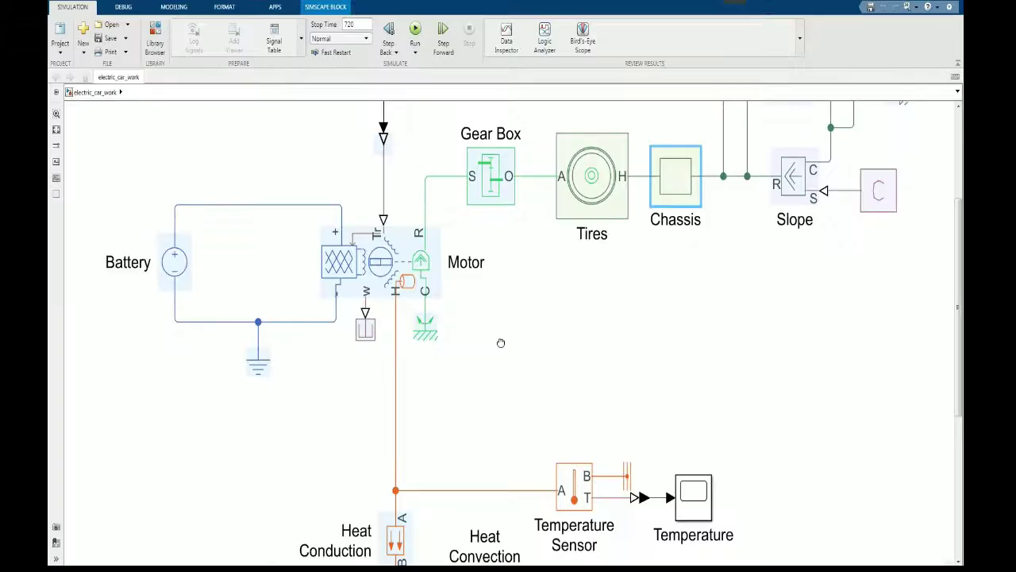
Step: Pan and zoom to frame the finished cooling loop below the motor
left_click_drag(391, 315, 392, 300)
left_click_drag(501, 324, 501, 271)
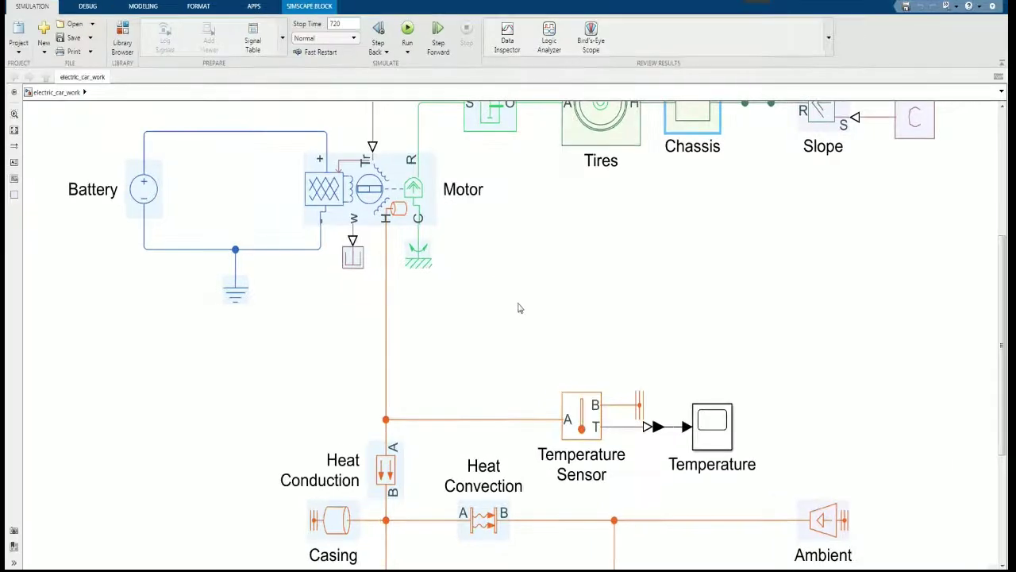
scroll(513, 316, "down", 3)
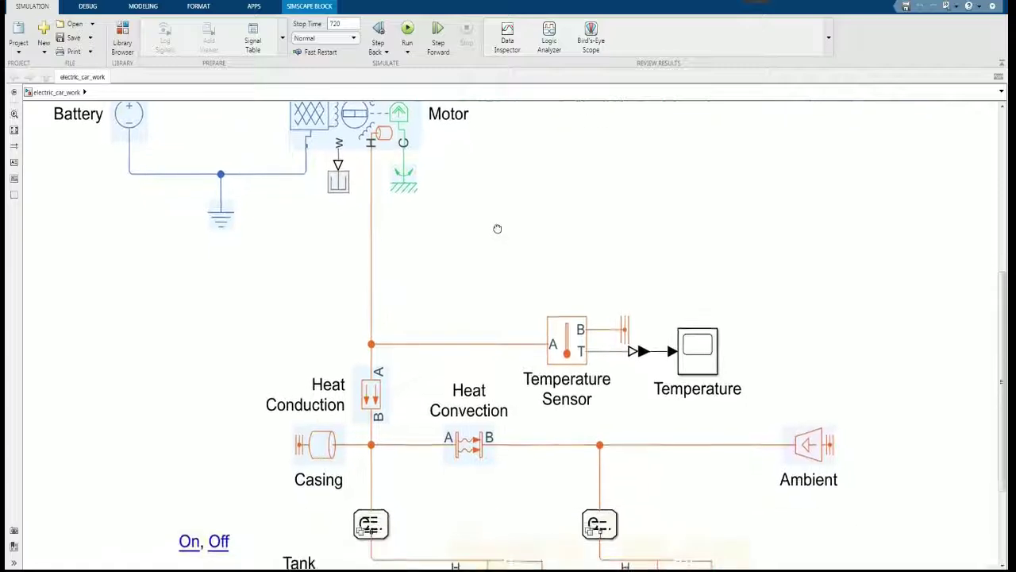
scroll(535, 346, "up", 1)
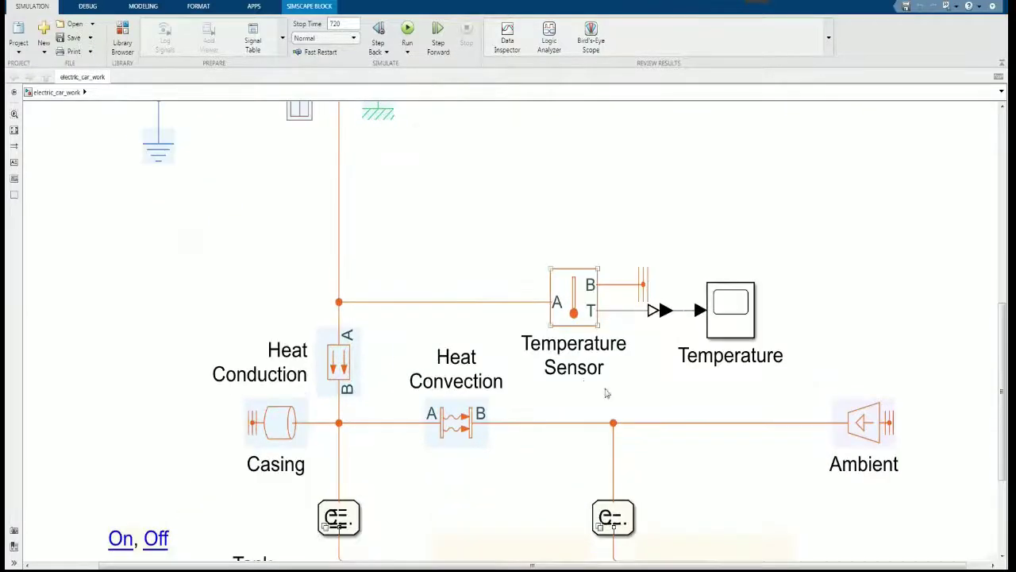
scroll(683, 431, "down", 2)
scroll(621, 297, "up", 2)
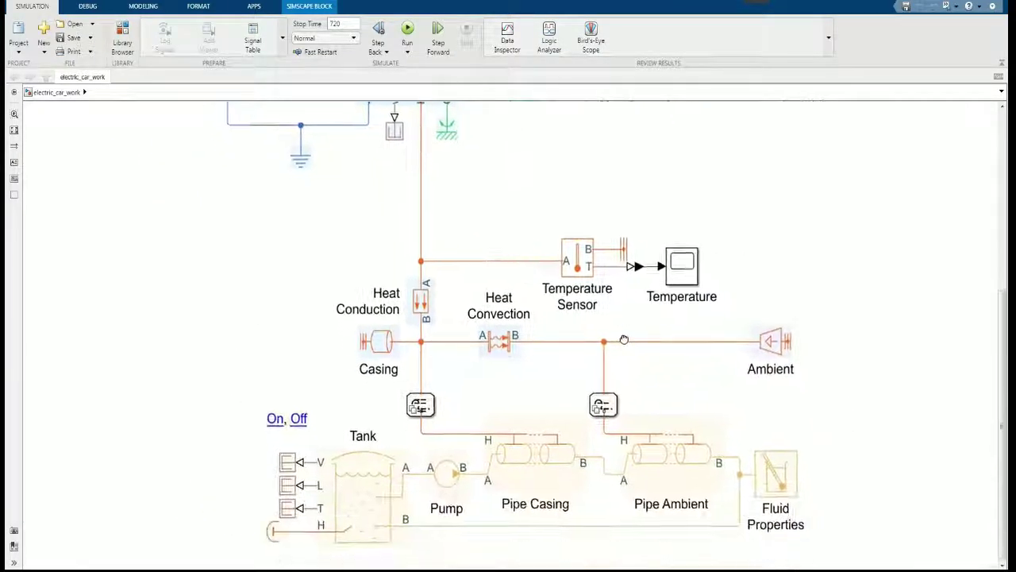
left_click_drag(620, 297, 564, 306)
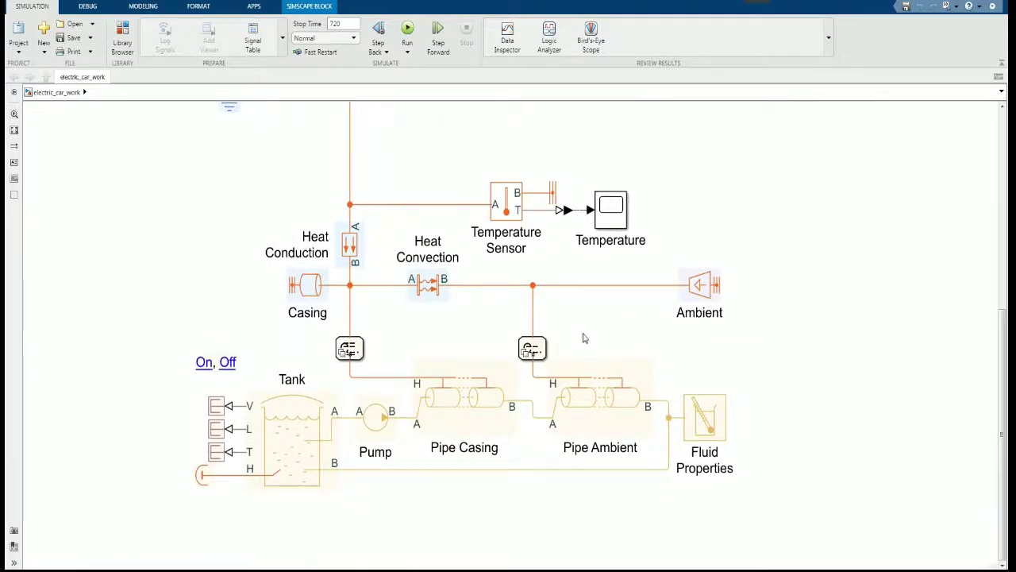
scroll(595, 332, "down", 3)
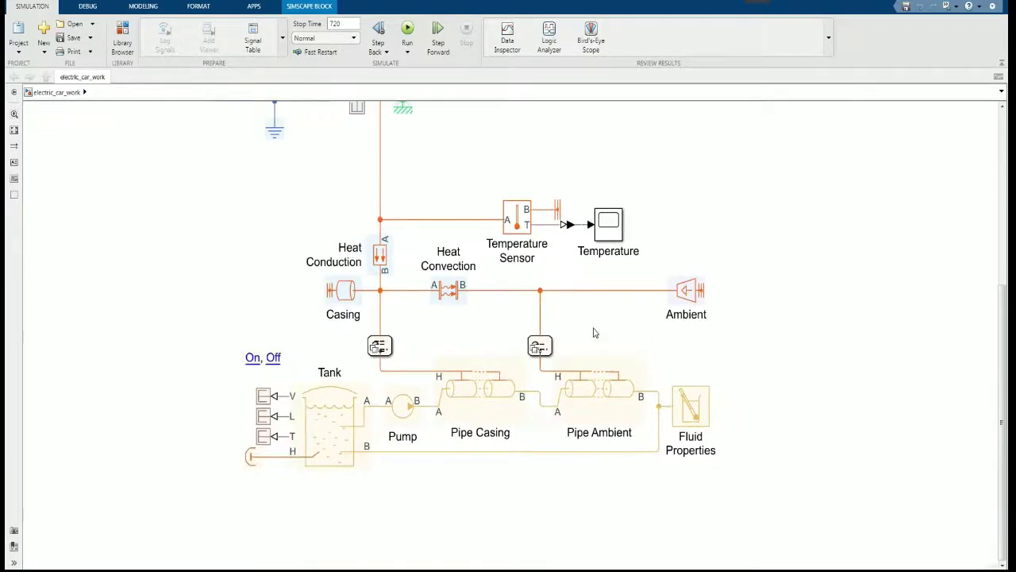
scroll(570, 291, "up", 2)
scroll(570, 291, "down", 4)
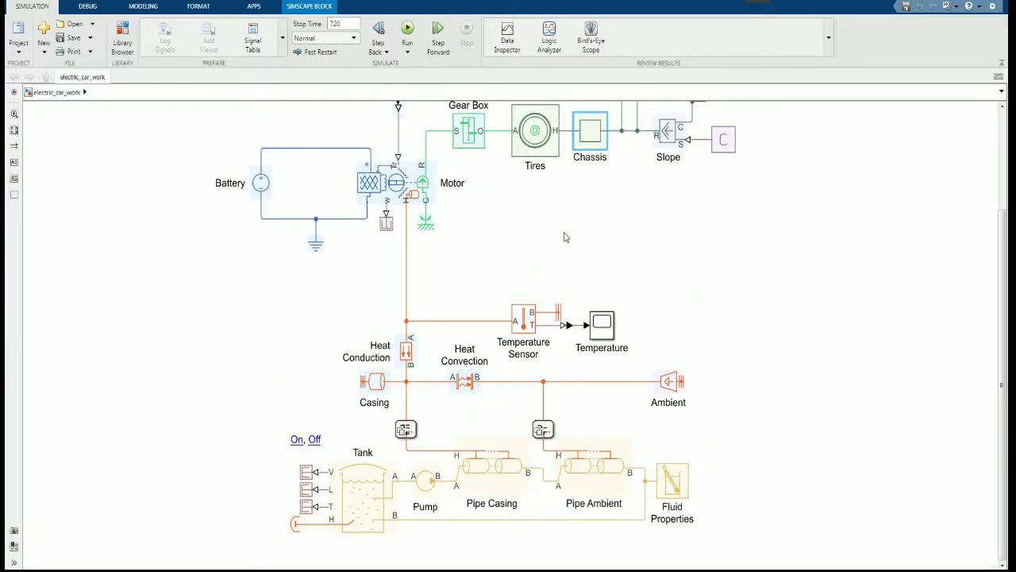
scroll(585, 259, "down", 4)
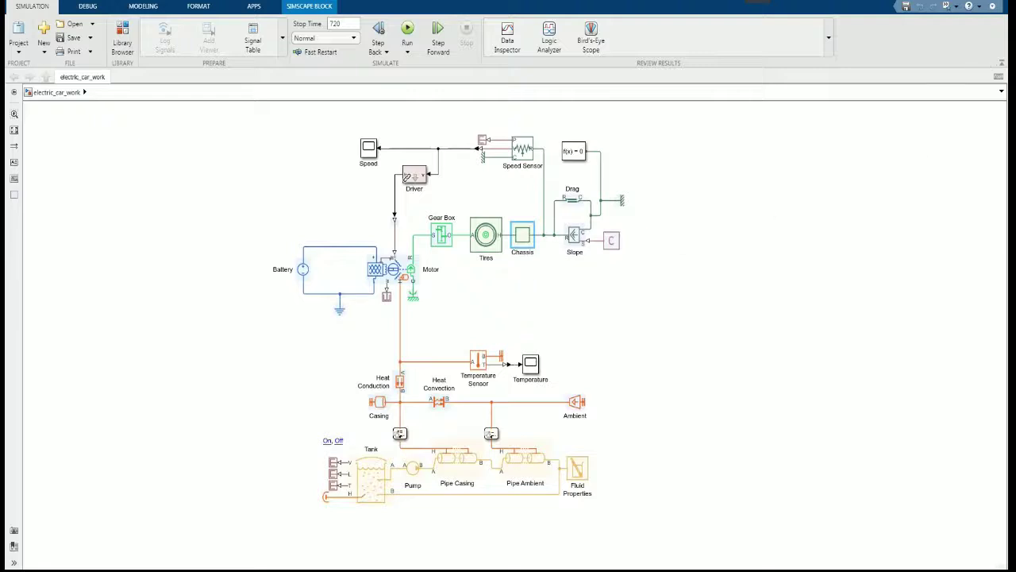
Step: Restore the model window on the left and place the Speed scope at the top right
key("super+Down")
left_click_drag(656, 26, 430, 27)
scroll(318, 254, "down", 3)
scroll(281, 201, "up", 3)
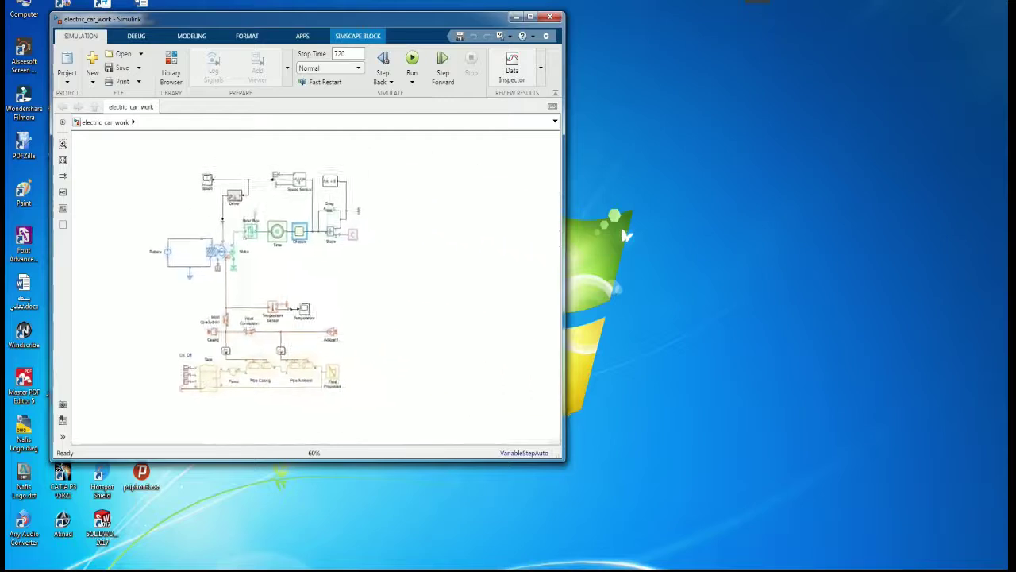
scroll(281, 195, "down", 1)
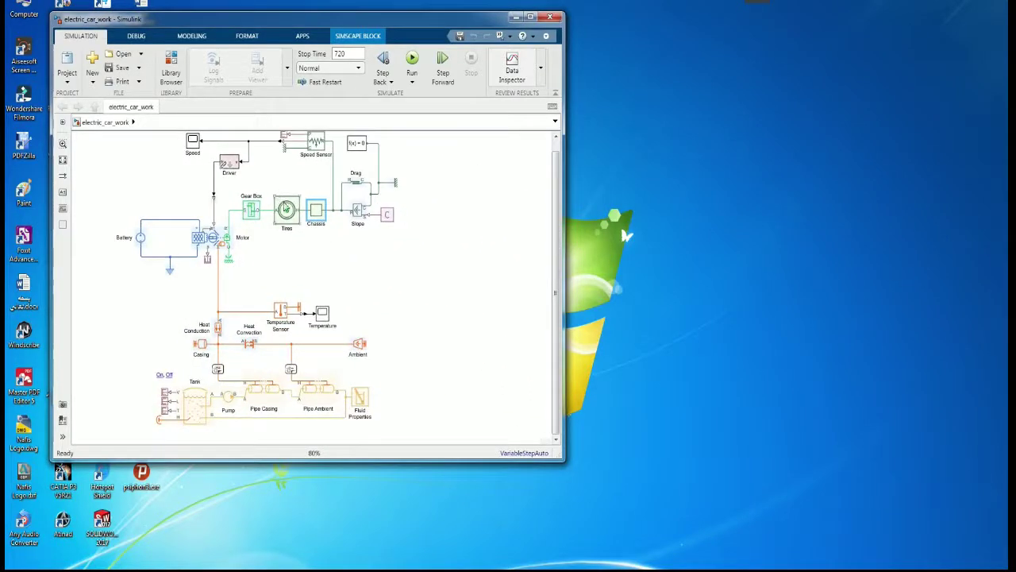
double_click(193, 141)
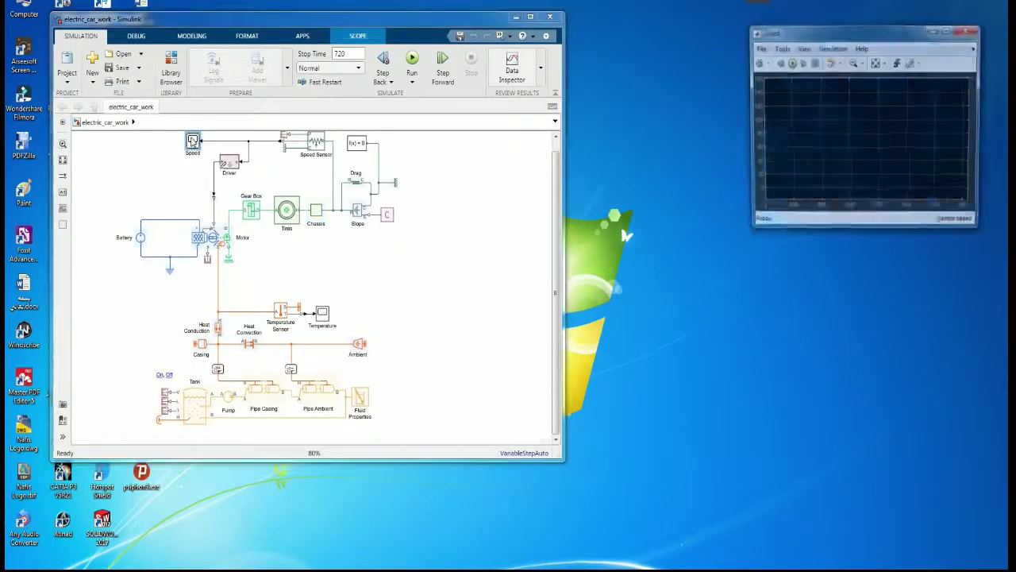
left_click_drag(898, 33, 923, 20)
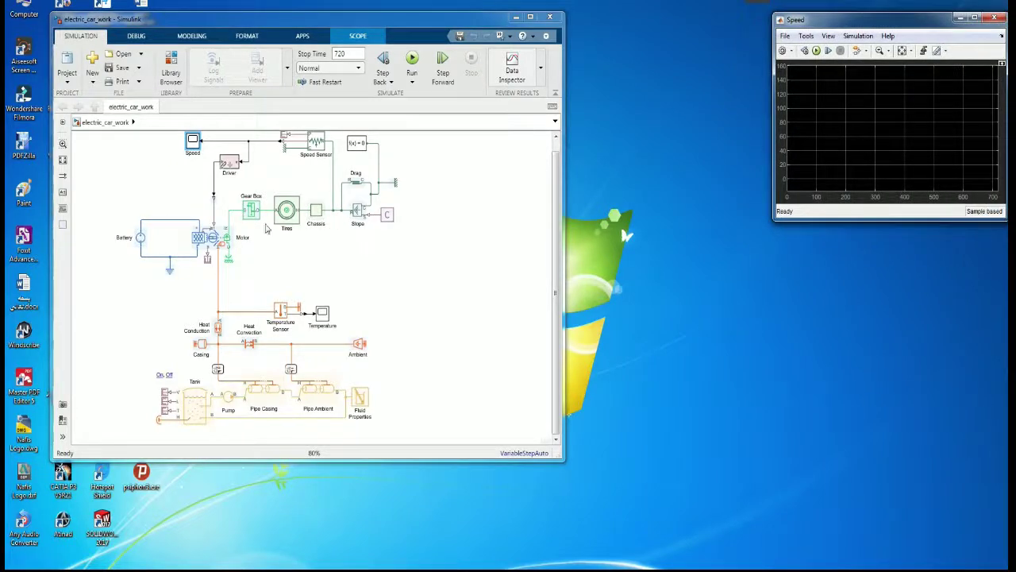
Step: Open the Temperature scope beside the Speed plot and make its window shorter
double_click(323, 315)
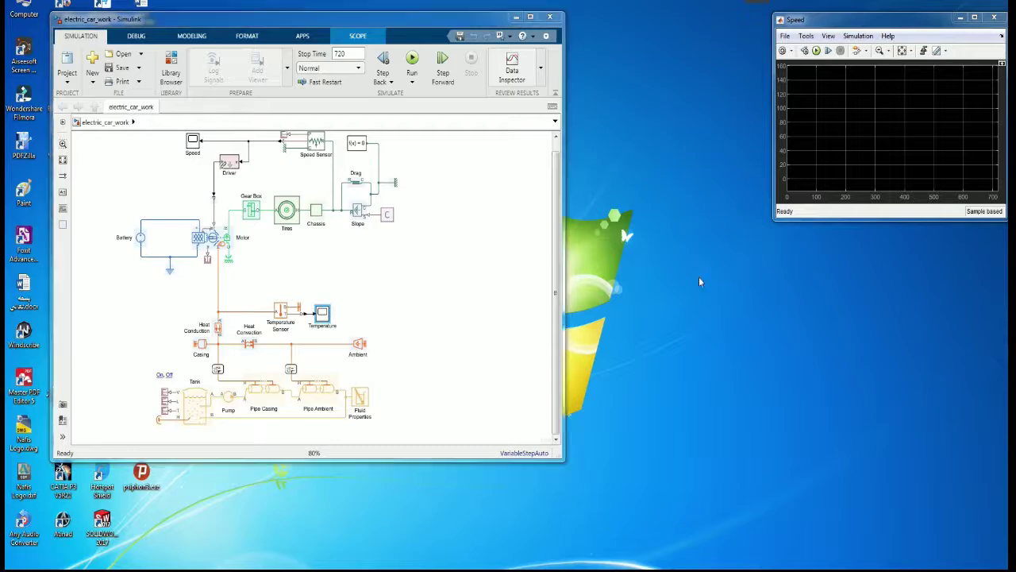
left_click_drag(838, 240, 646, 22)
left_click_drag(321, 28, 282, 20)
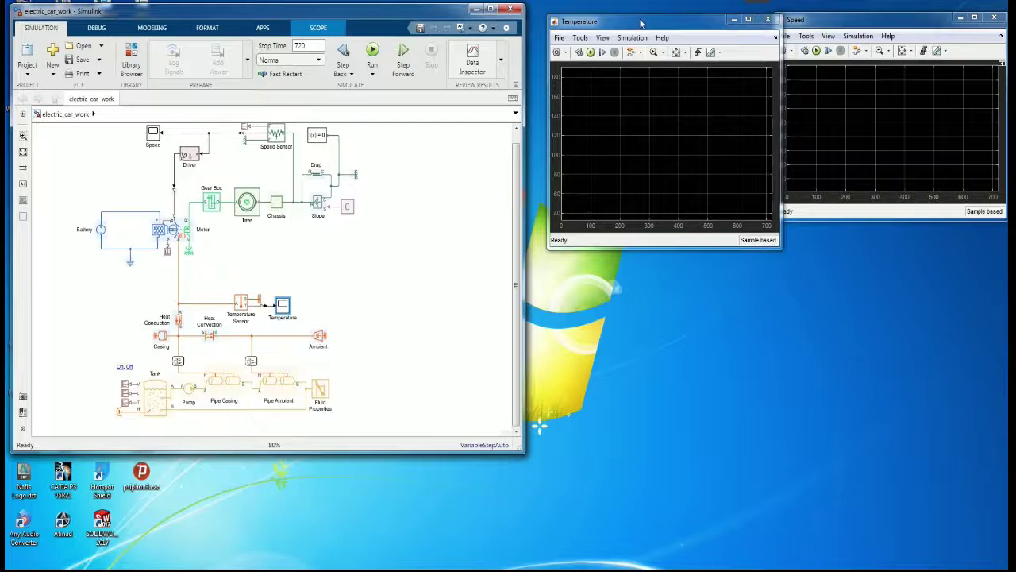
left_click_drag(641, 23, 628, 19)
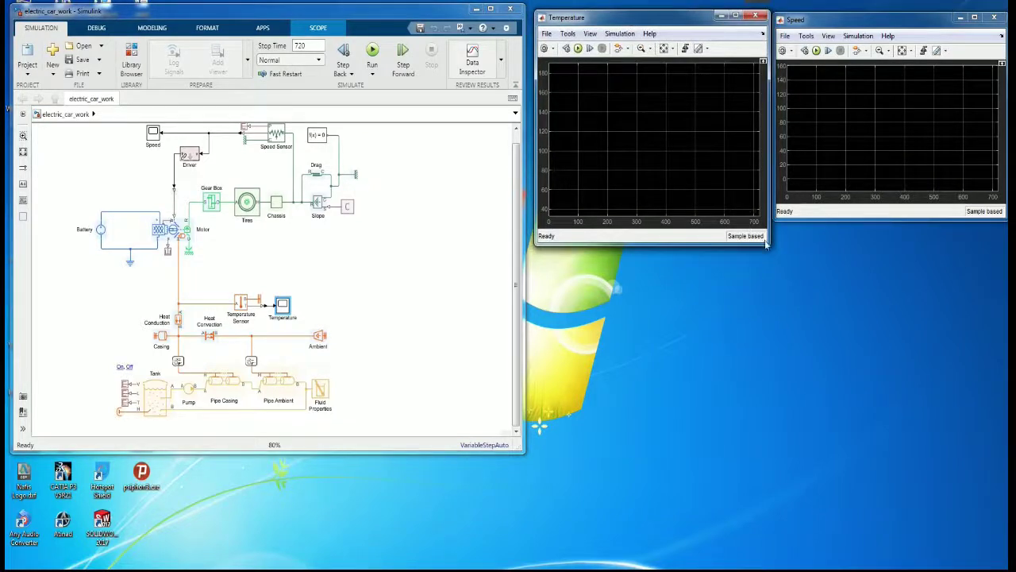
left_click_drag(769, 246, 769, 226)
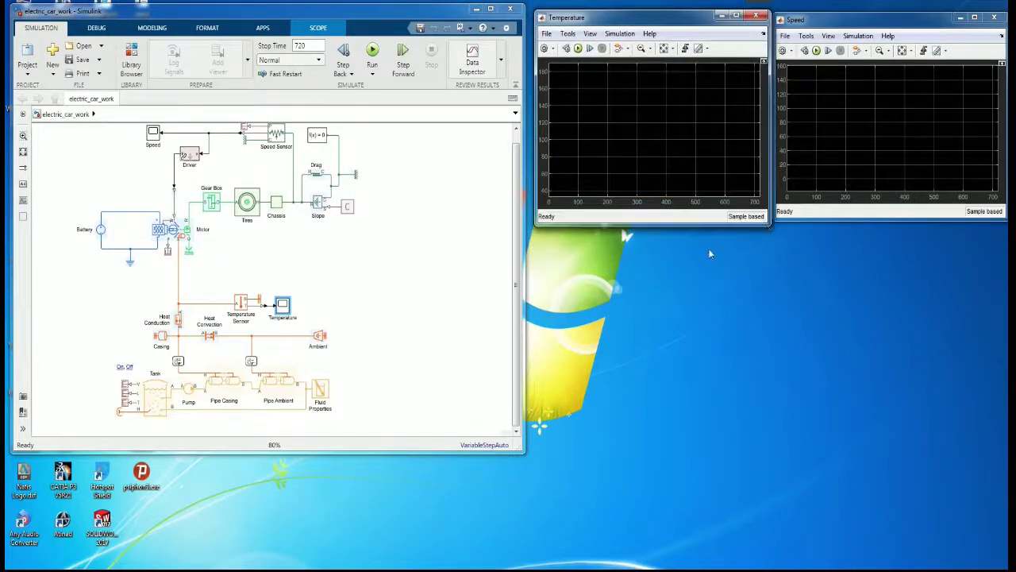
Step: Run the electric_car_work model through its 720-second stop time
left_click(373, 52)
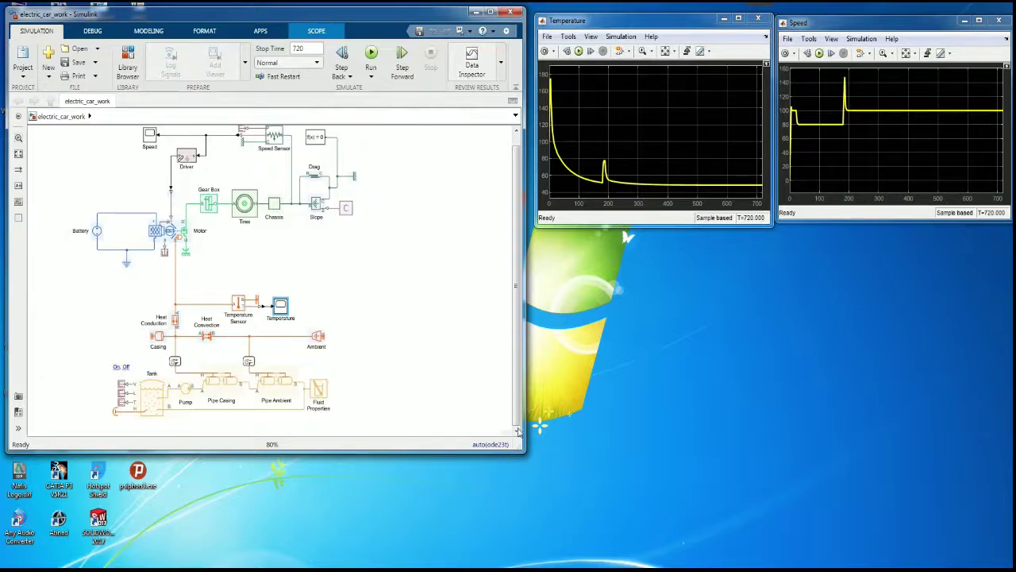
Step: Shrink the first model's window and re-pan its diagram to free screen space
left_click_drag(525, 454, 531, 293)
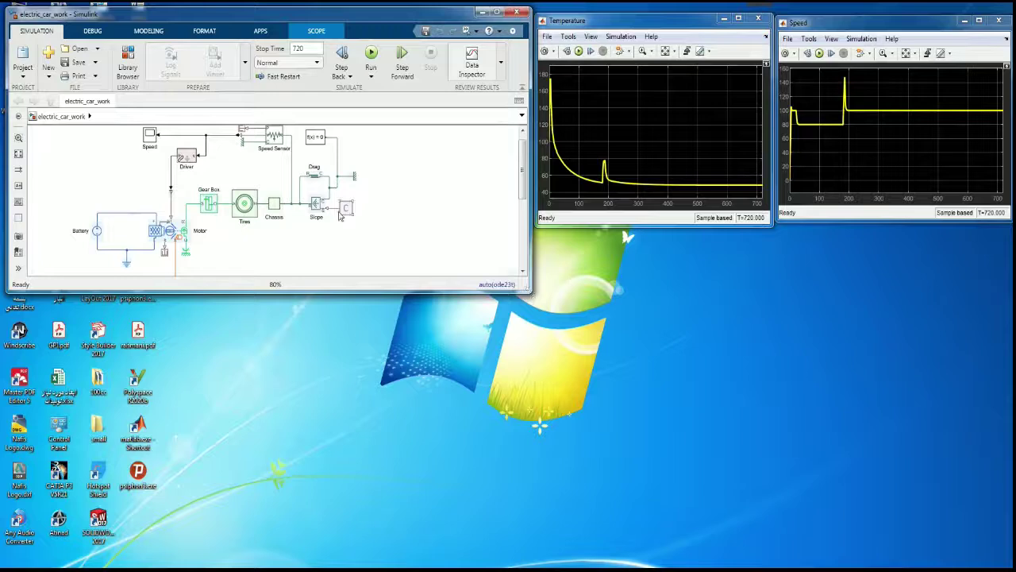
scroll(301, 161, "down", 4)
left_click_drag(301, 161, 299, 175)
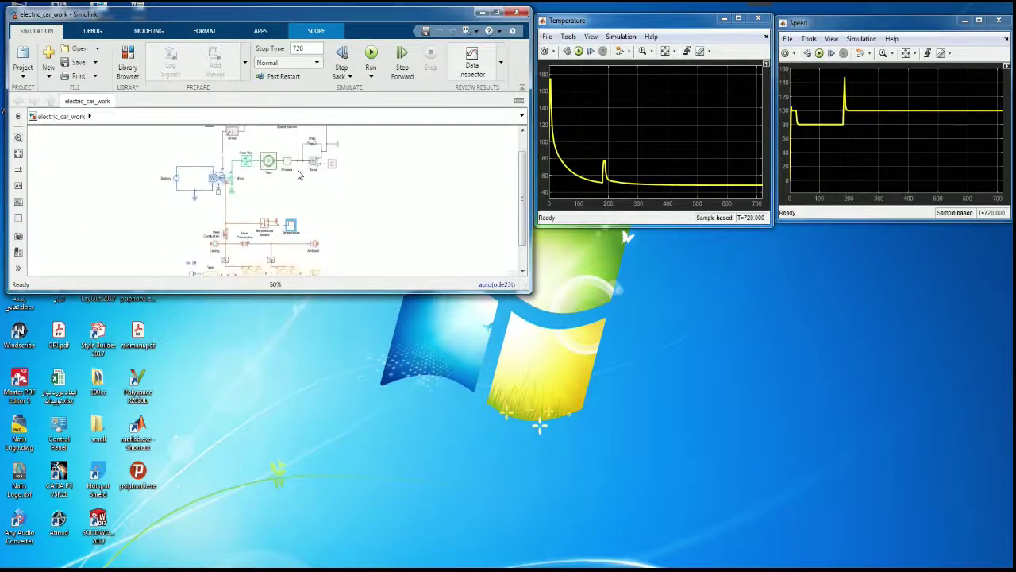
scroll(293, 185, "down", 2)
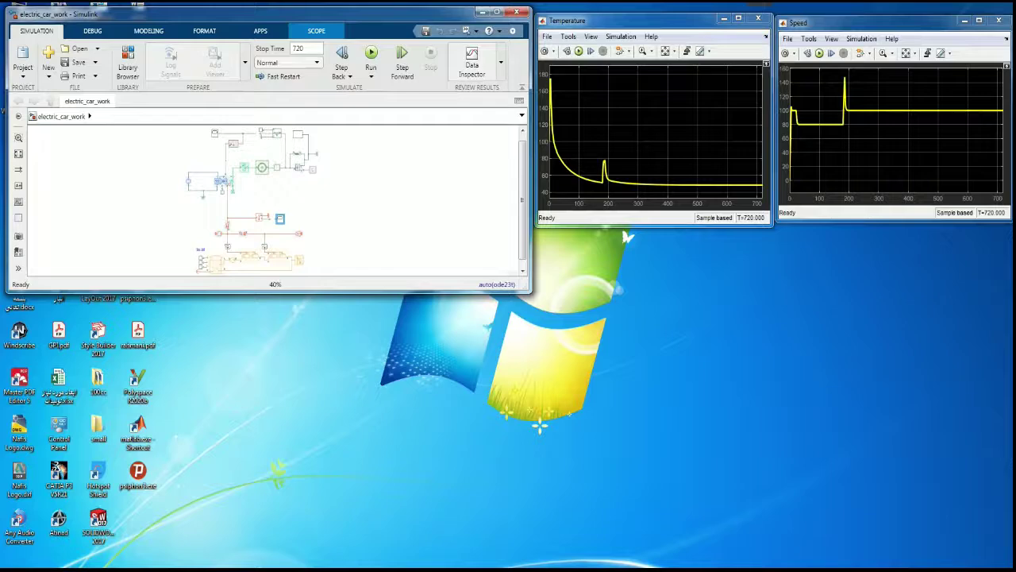
Step: Bring electric_car_work2 forward as a smaller window at the lower left
mouse_move(408, 568)
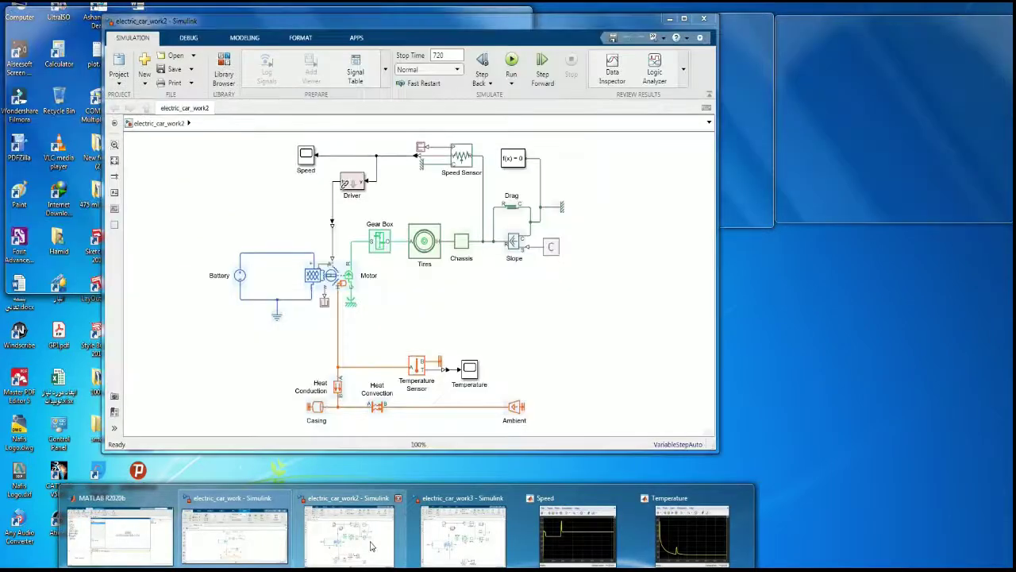
left_click(372, 543)
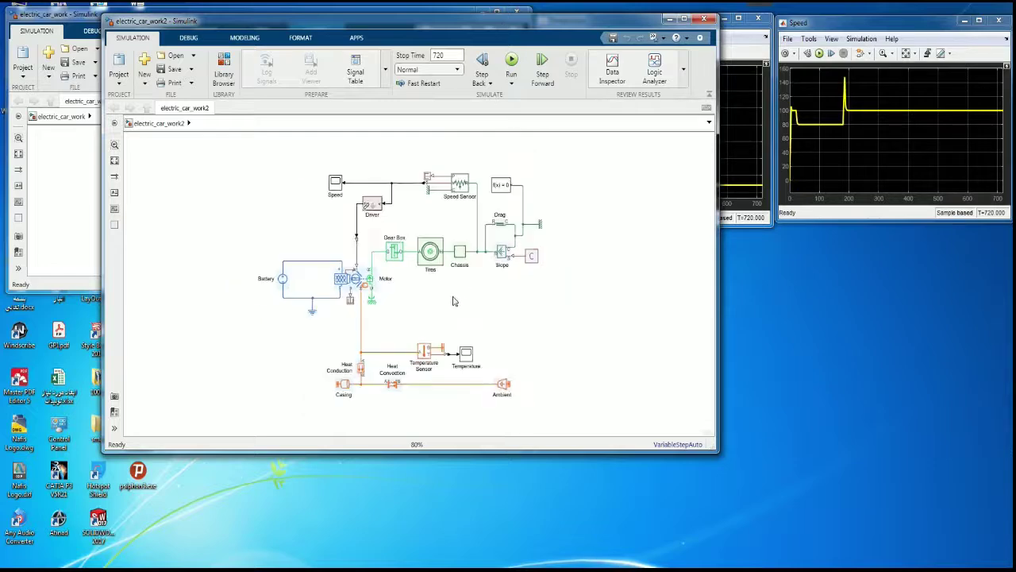
scroll(451, 294, "down", 3)
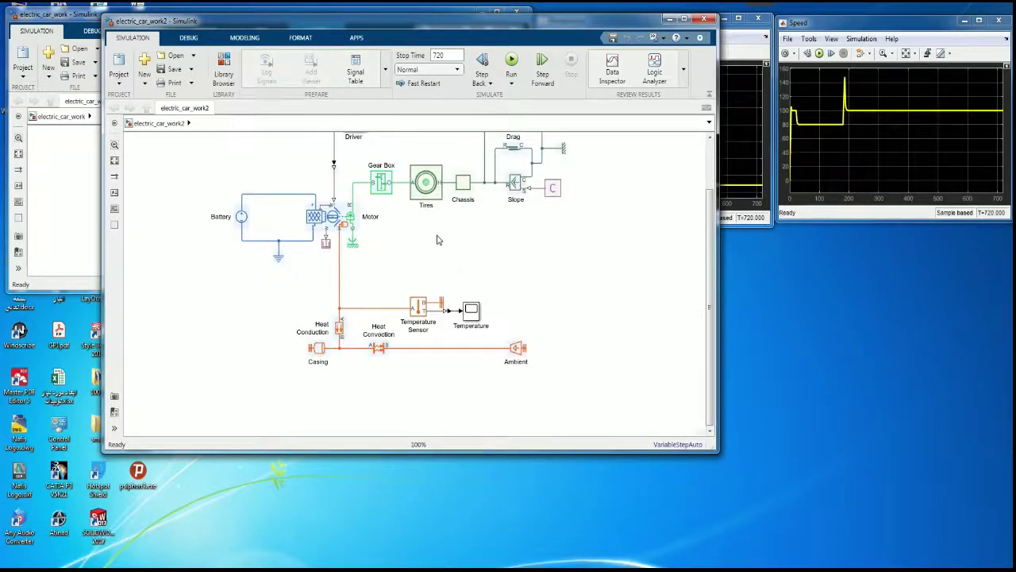
scroll(436, 240, "down", 2)
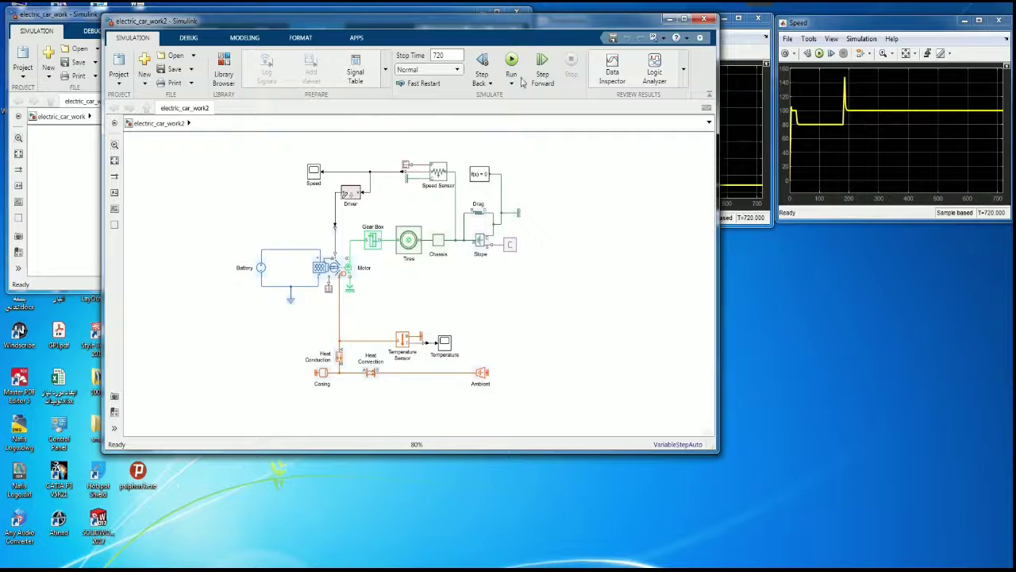
left_click_drag(554, 38, 451, 126)
left_click_drag(613, 538, 397, 341)
left_click_drag(252, 111, 266, 236)
scroll(216, 342, "down", 2)
scroll(222, 349, "down", 2)
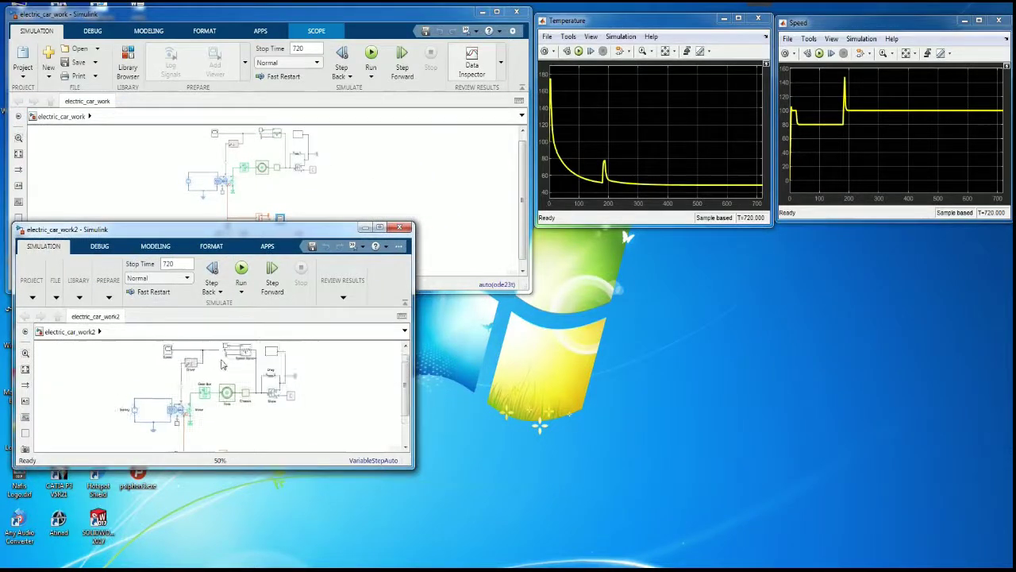
scroll(245, 361, "down", 3)
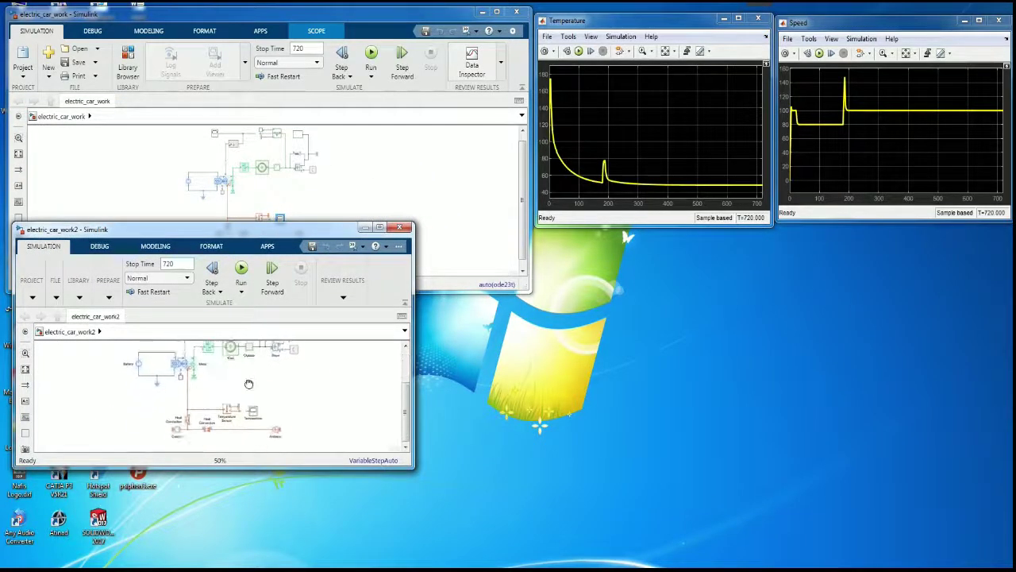
Step: Run electric_car_work2 and open its Temperature and Speed scopes
left_click(241, 274)
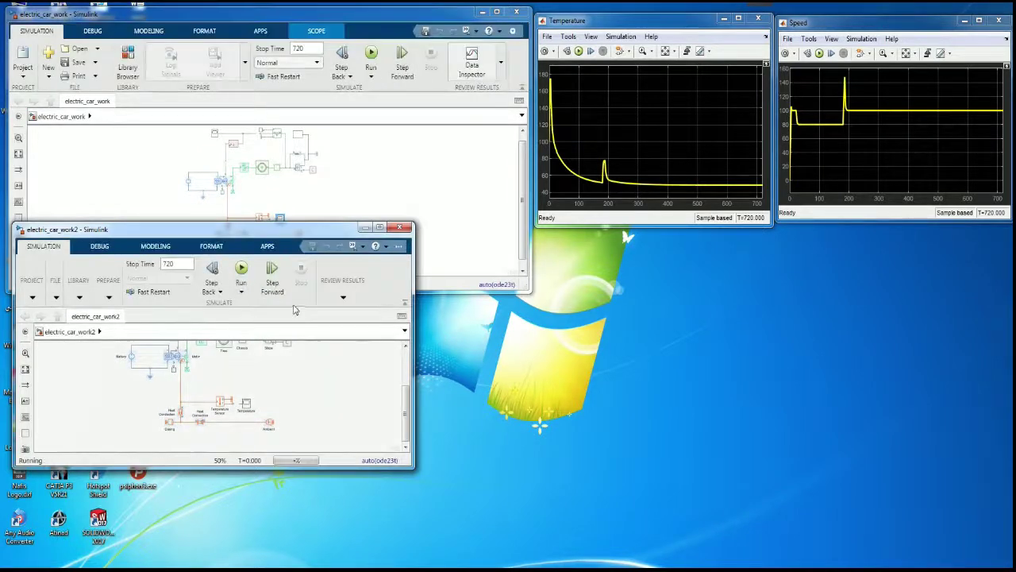
double_click(246, 405)
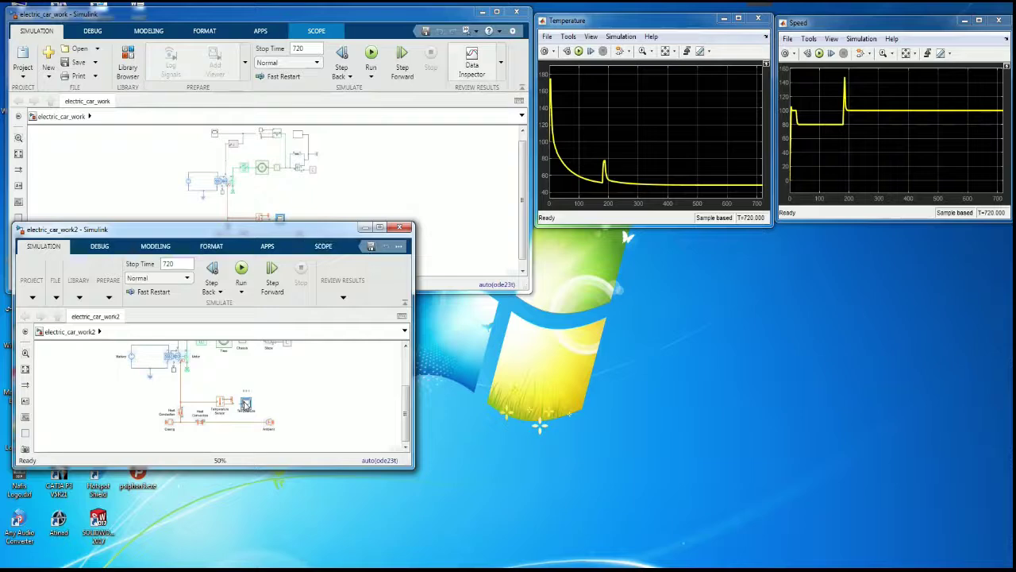
left_click_drag(881, 255, 919, 246)
scroll(242, 368, "up", 5)
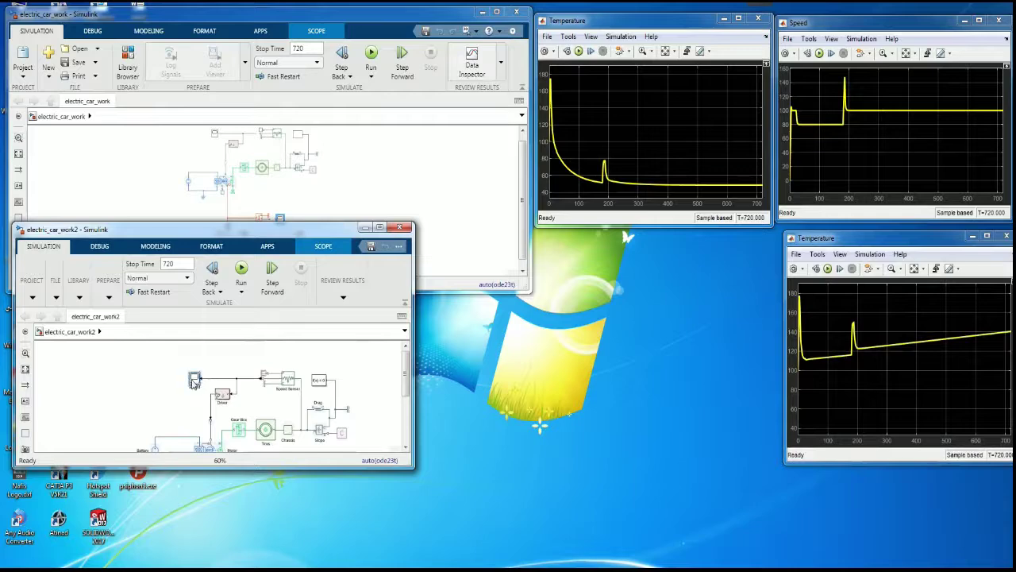
double_click(195, 379)
left_click_drag(835, 39, 625, 253)
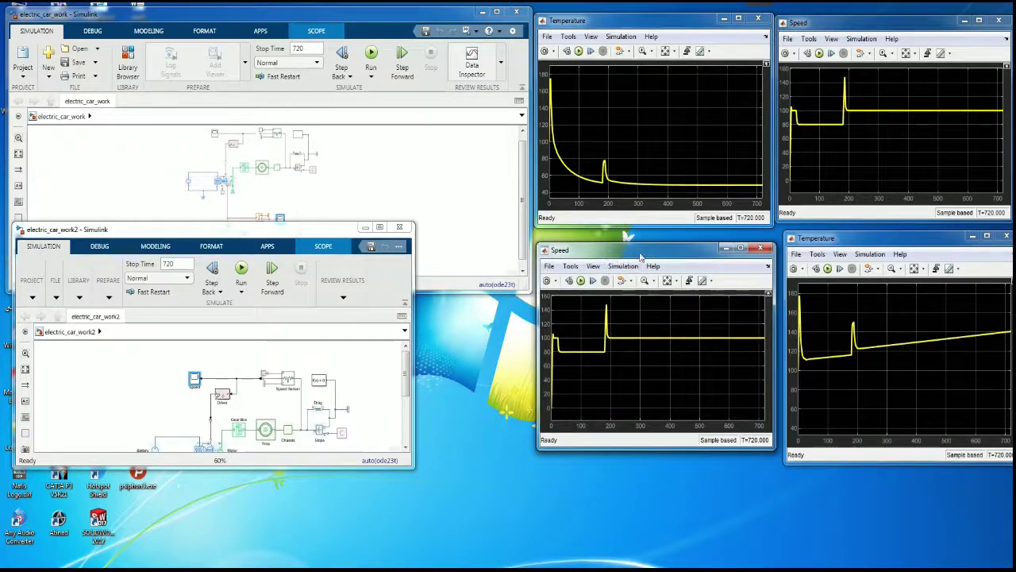
Step: Line up the second Speed and Temperature plots below the first pair, and widen the model window
left_click_drag(855, 242, 550, 246)
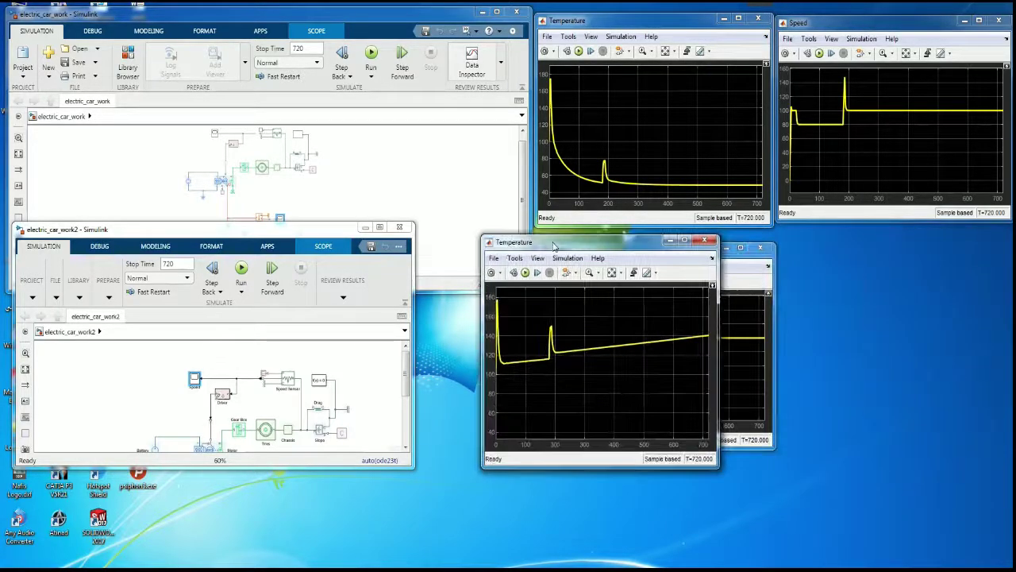
left_click(745, 270)
left_click_drag(654, 250, 892, 239)
left_click_drag(601, 245, 653, 242)
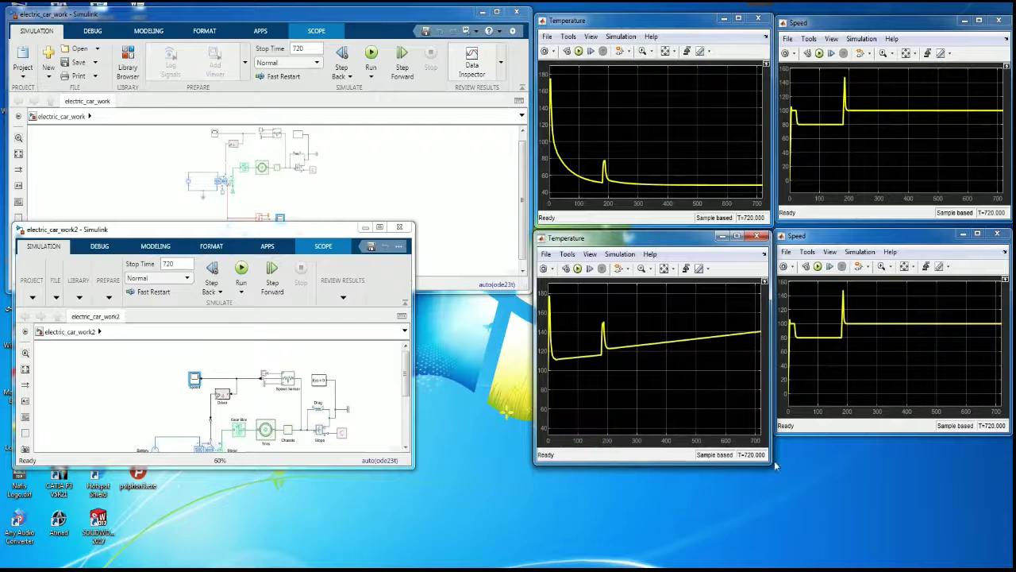
left_click_drag(777, 467, 767, 438)
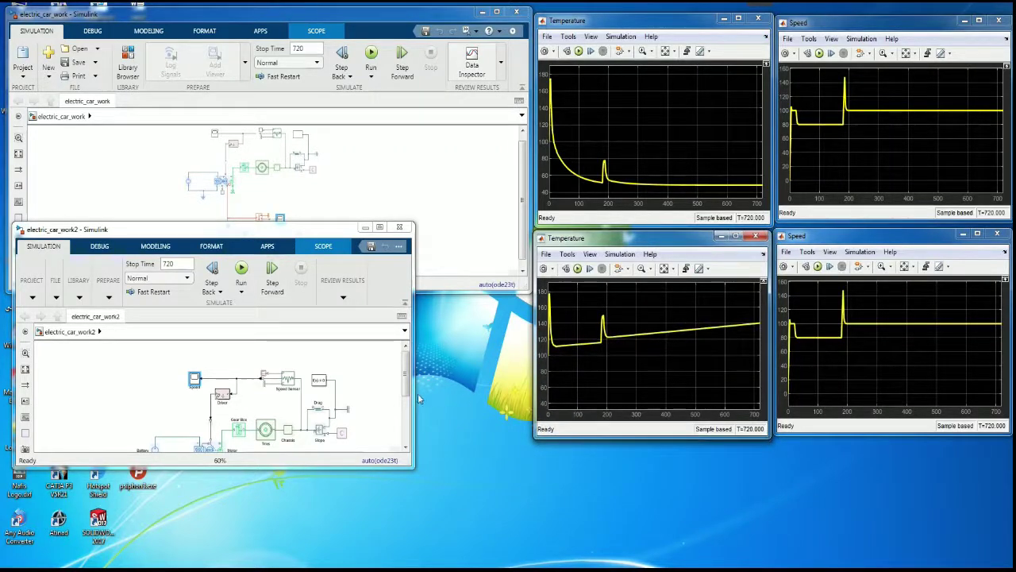
left_click_drag(418, 393, 492, 393)
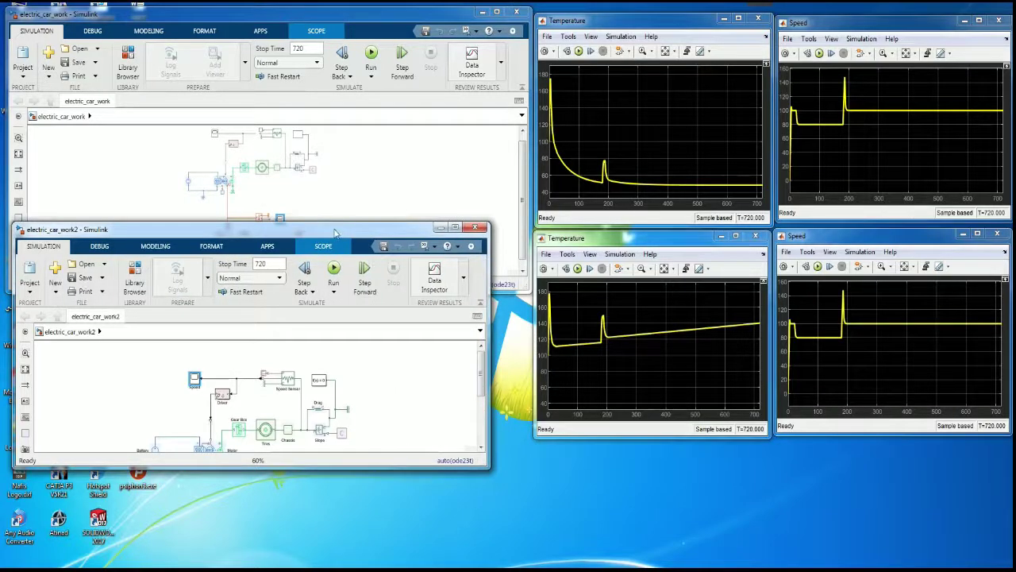
mouse_move(335, 232)
left_mouse_down()
mouse_move(345, 247)
mouse_move(337, 247)
left_mouse_up()
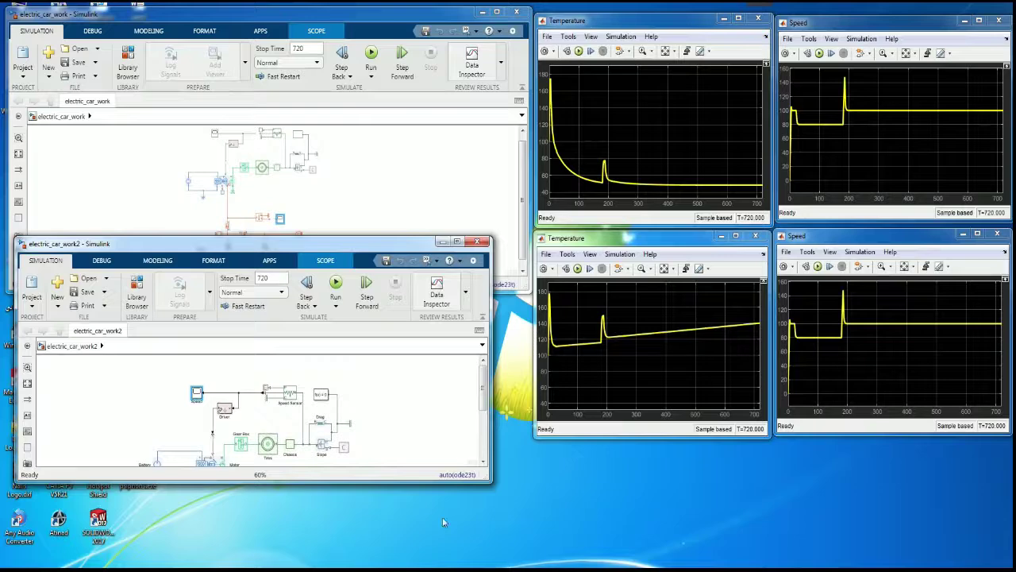
Step: Bring electric_car_work3 forward and shrink its window to uncover the scope plots
left_click(426, 546)
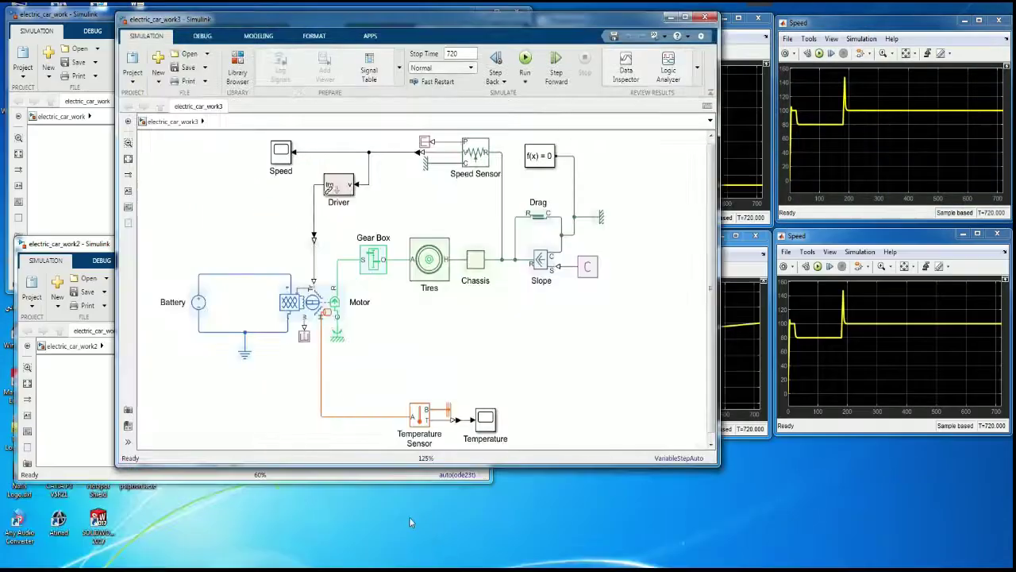
scroll(438, 369, "down", 4)
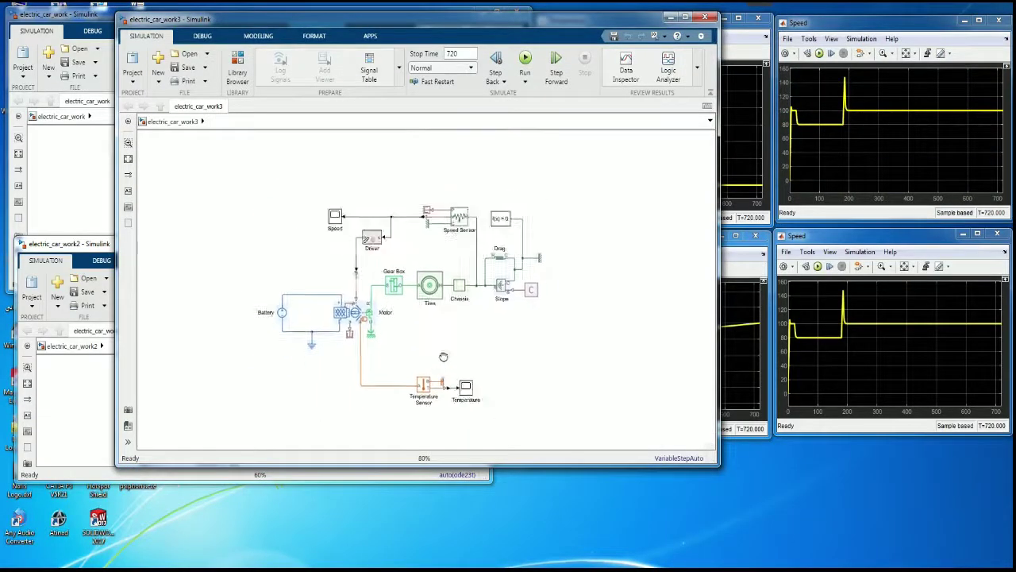
scroll(449, 318, "up", 3)
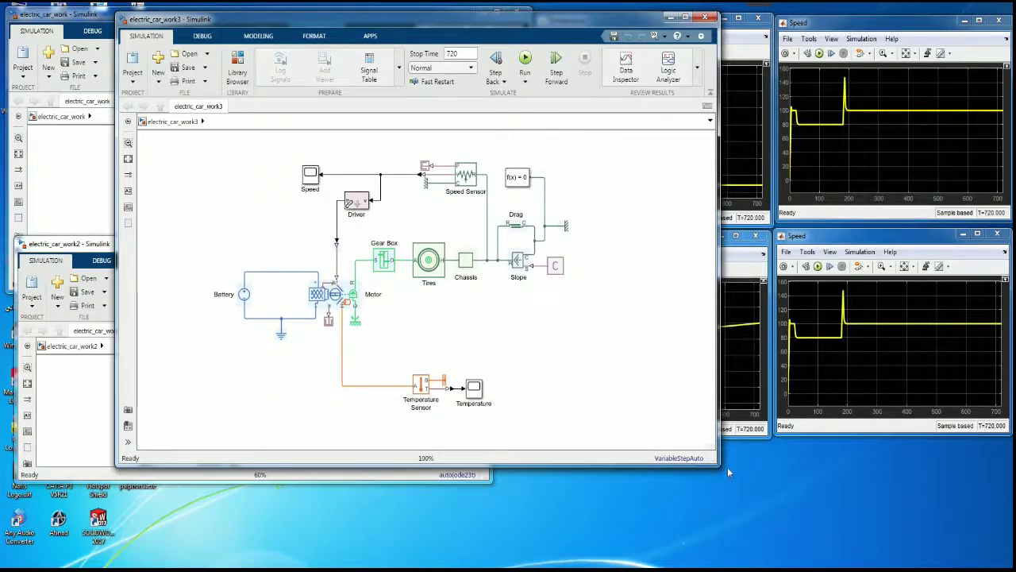
left_click_drag(727, 467, 459, 308)
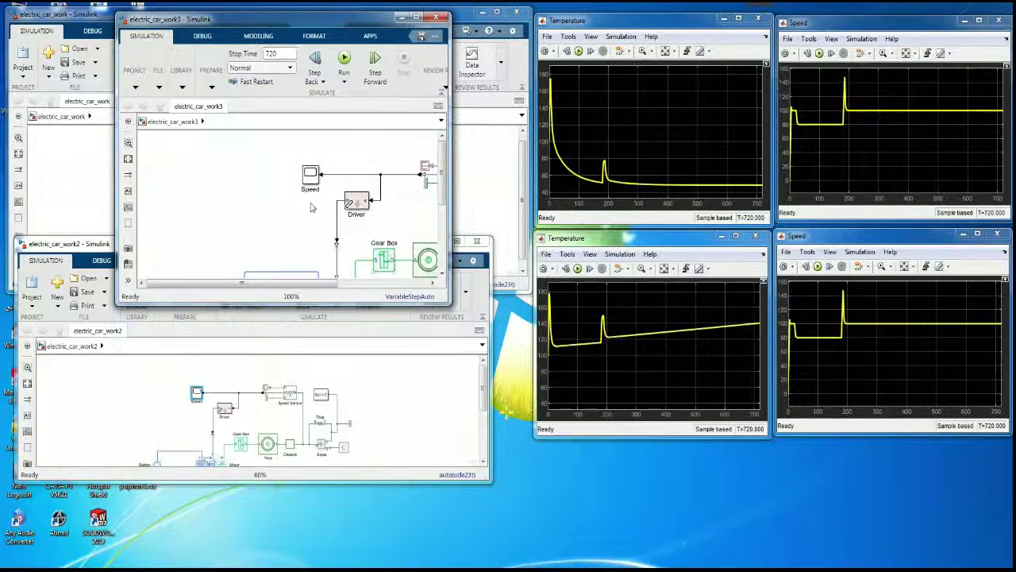